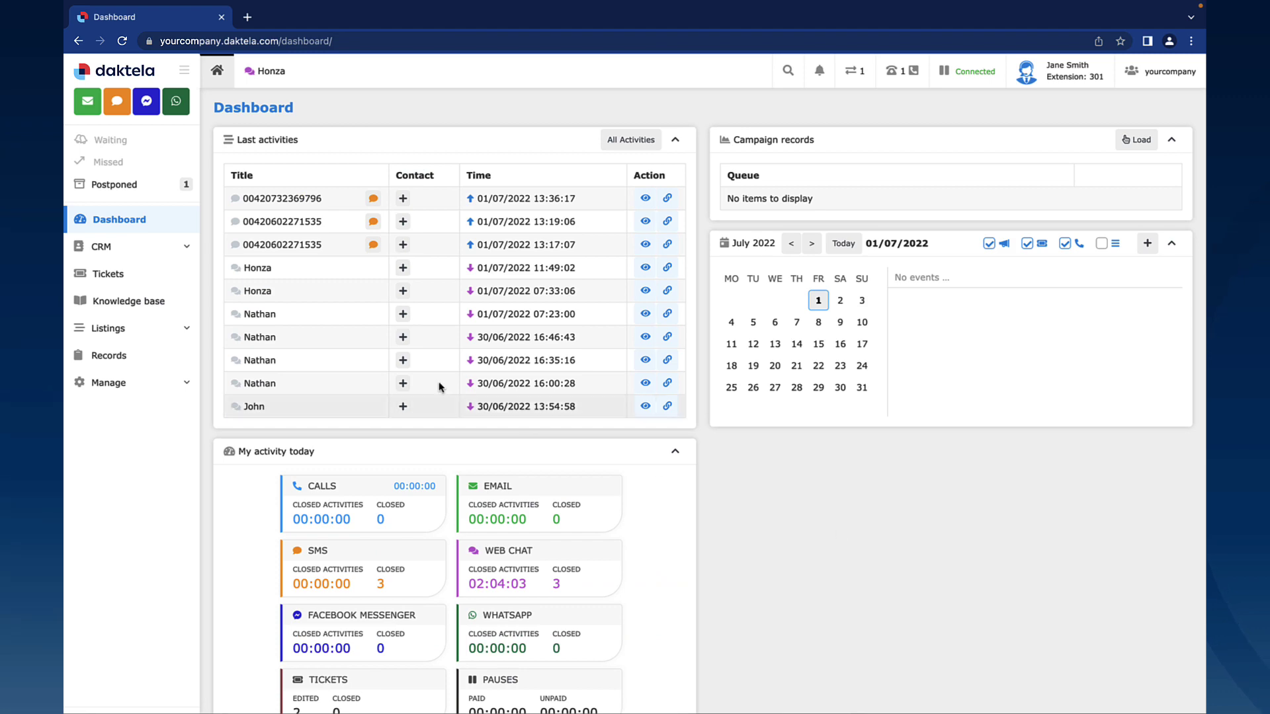
Expand CRM in the sidebar to show its Contacts, Accounts and Records entries.
left_click(185, 246)
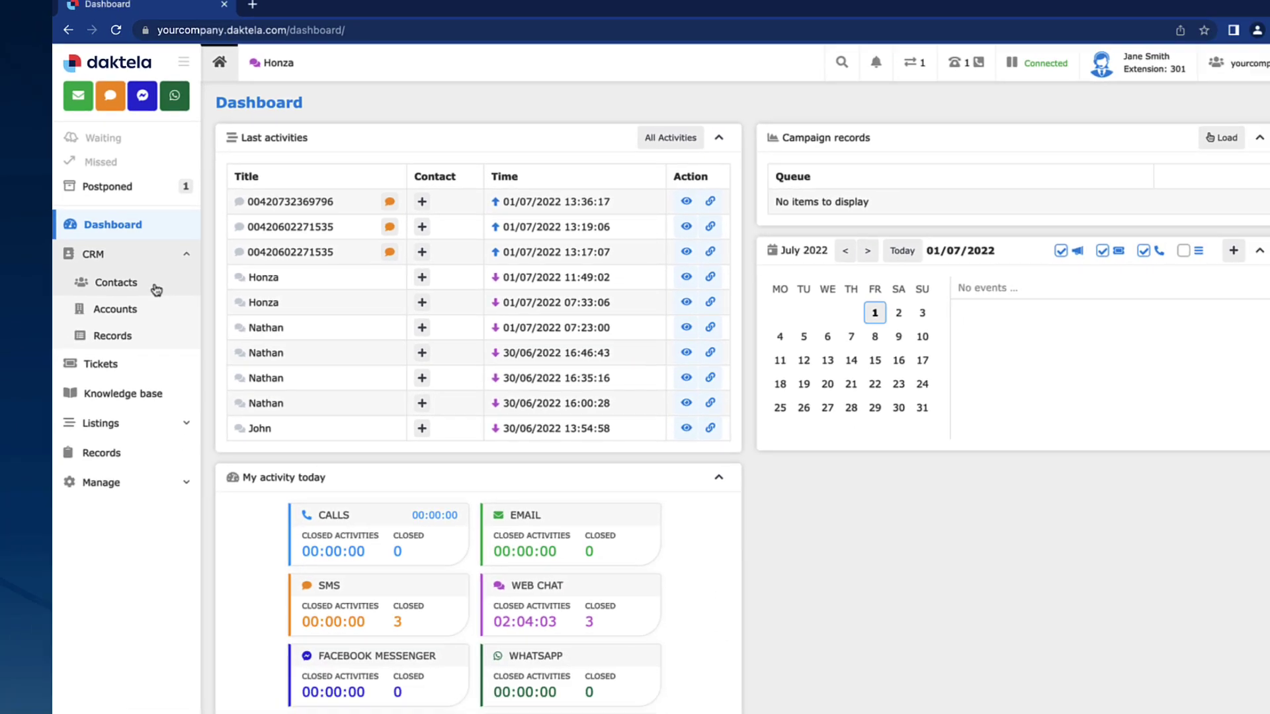
left_click(116, 282)
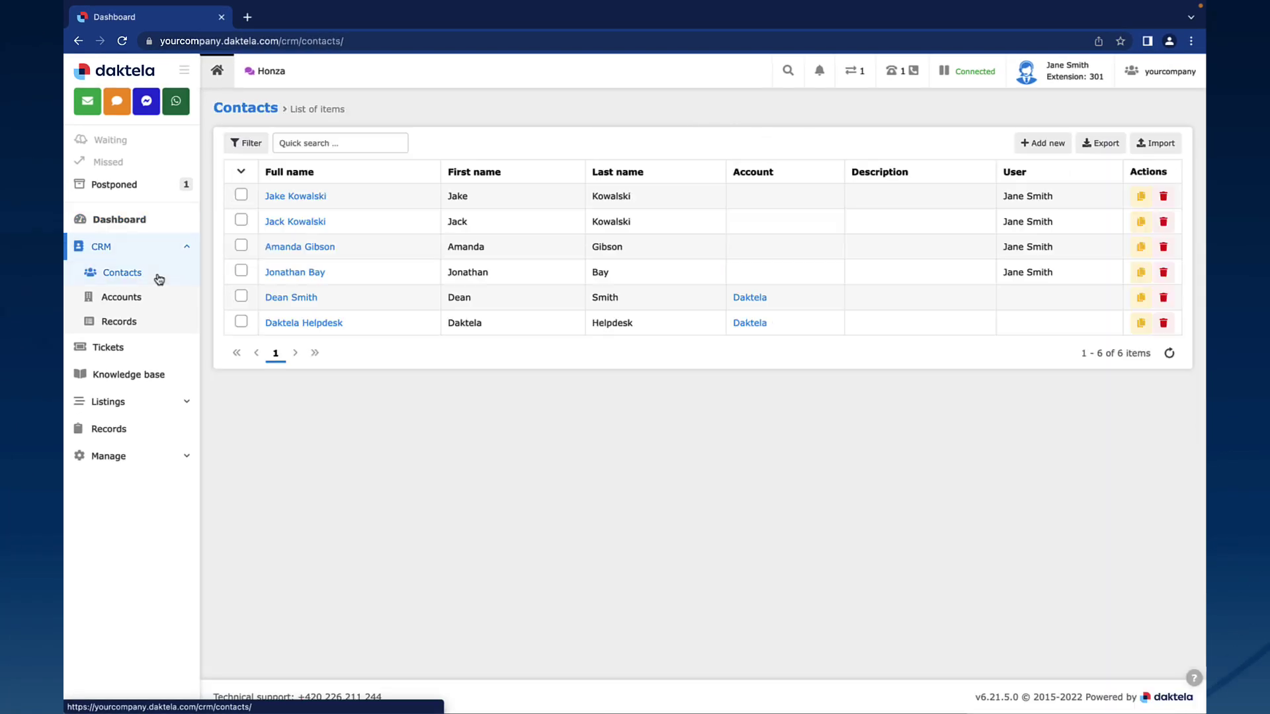
left_click(242, 195)
left_click(240, 221)
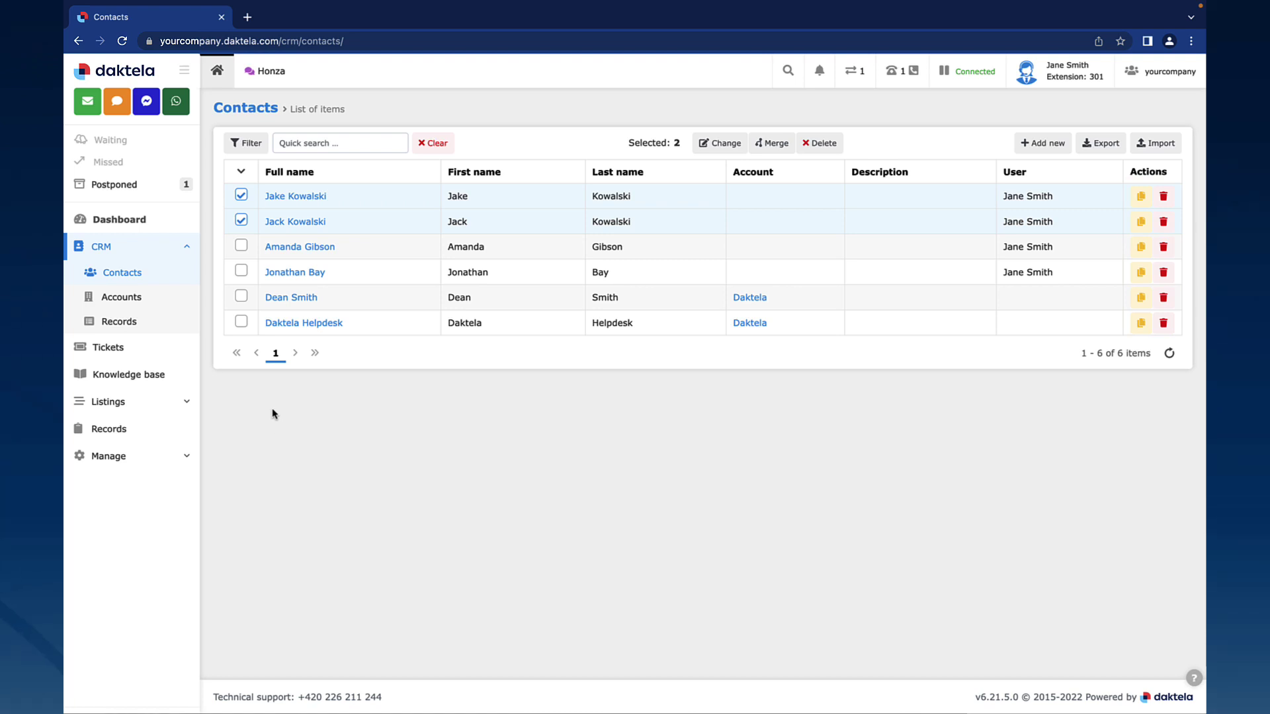
left_click(241, 221)
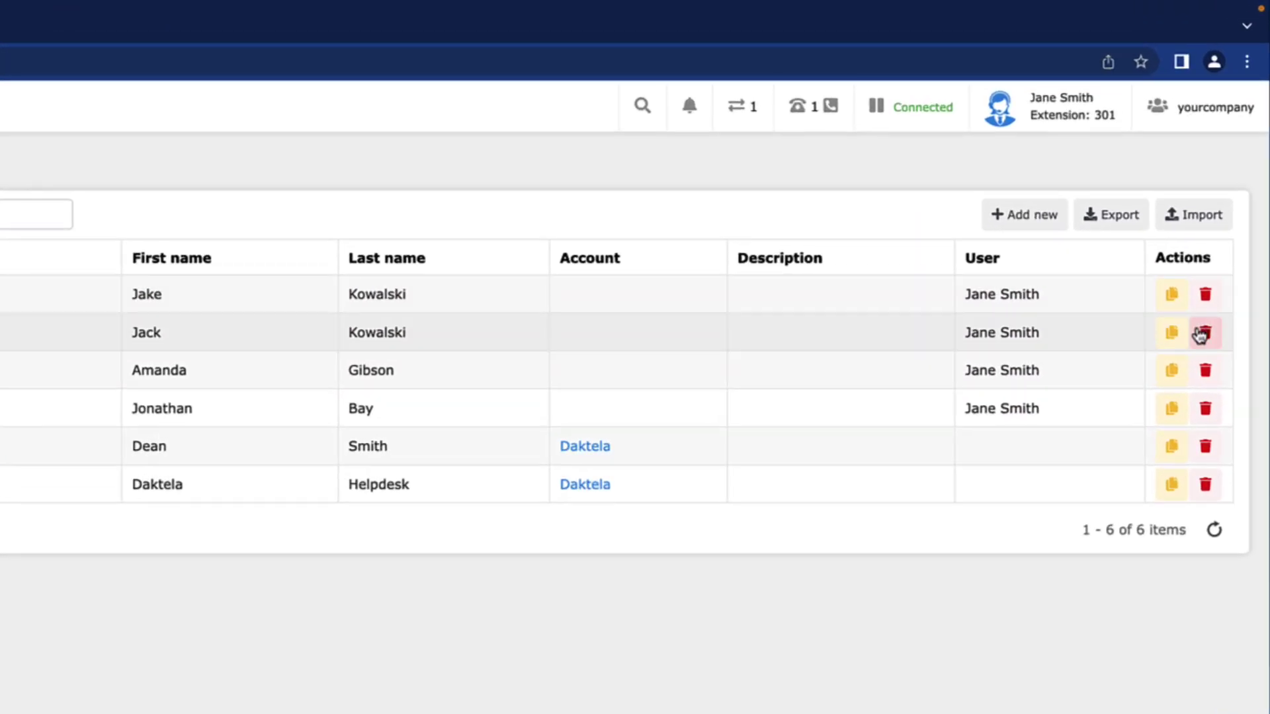
left_click(1203, 333)
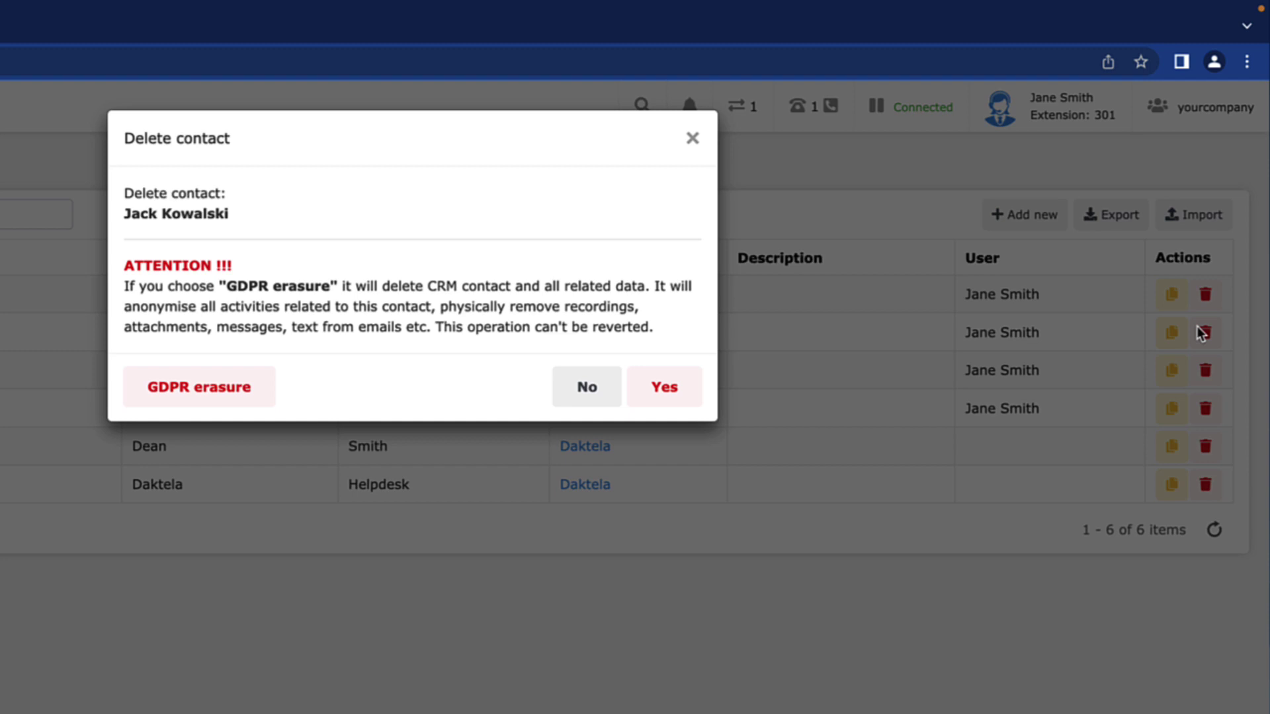
left_click(586, 387)
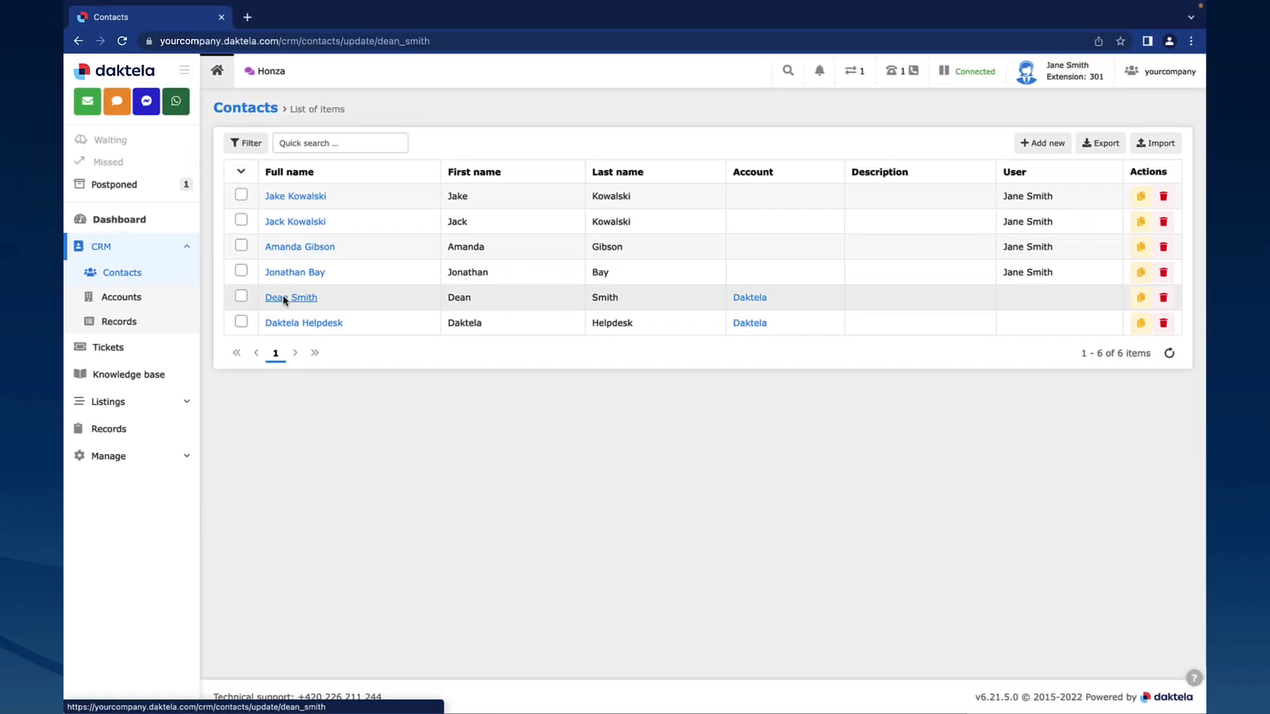
left_click(259, 309)
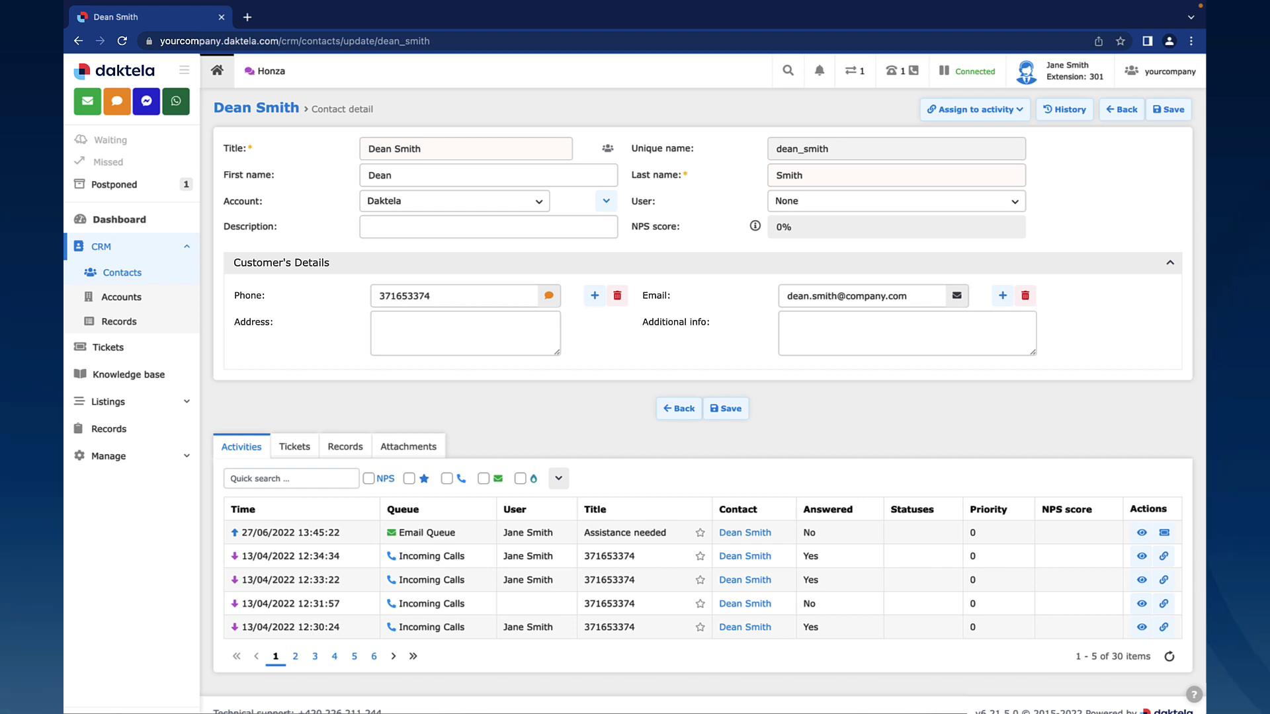
left_click(606, 203)
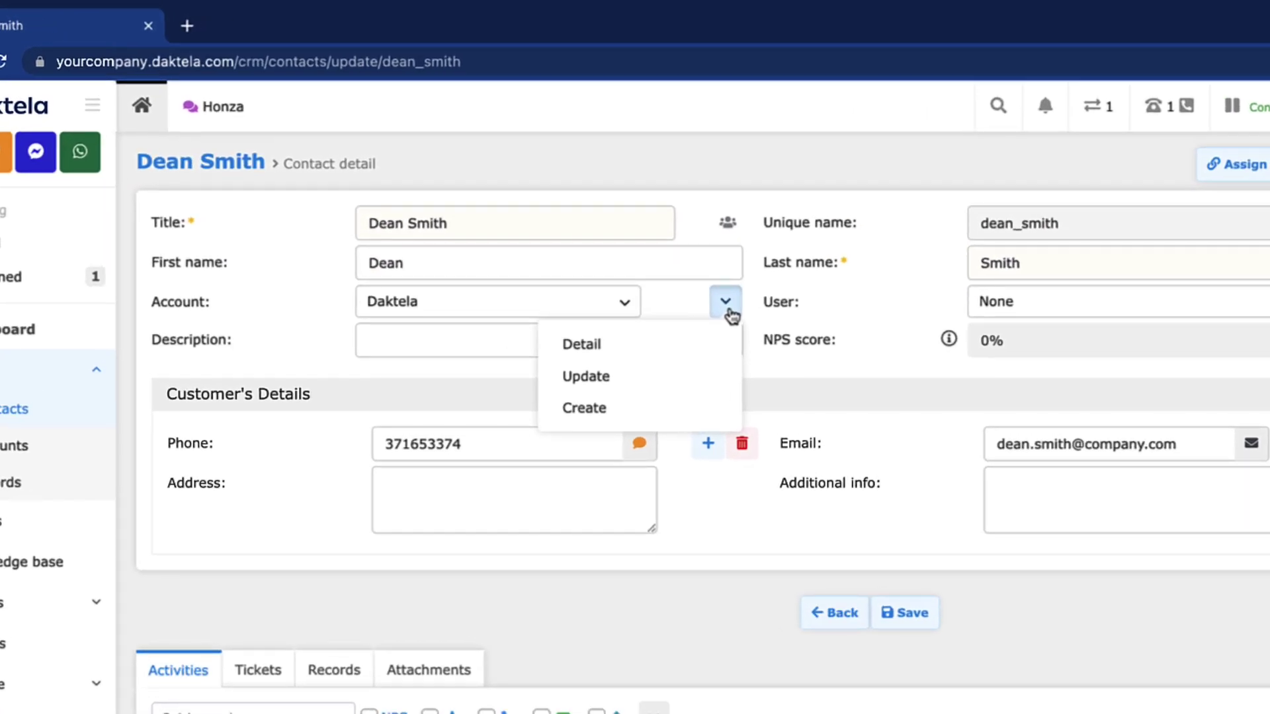
left_click(725, 302)
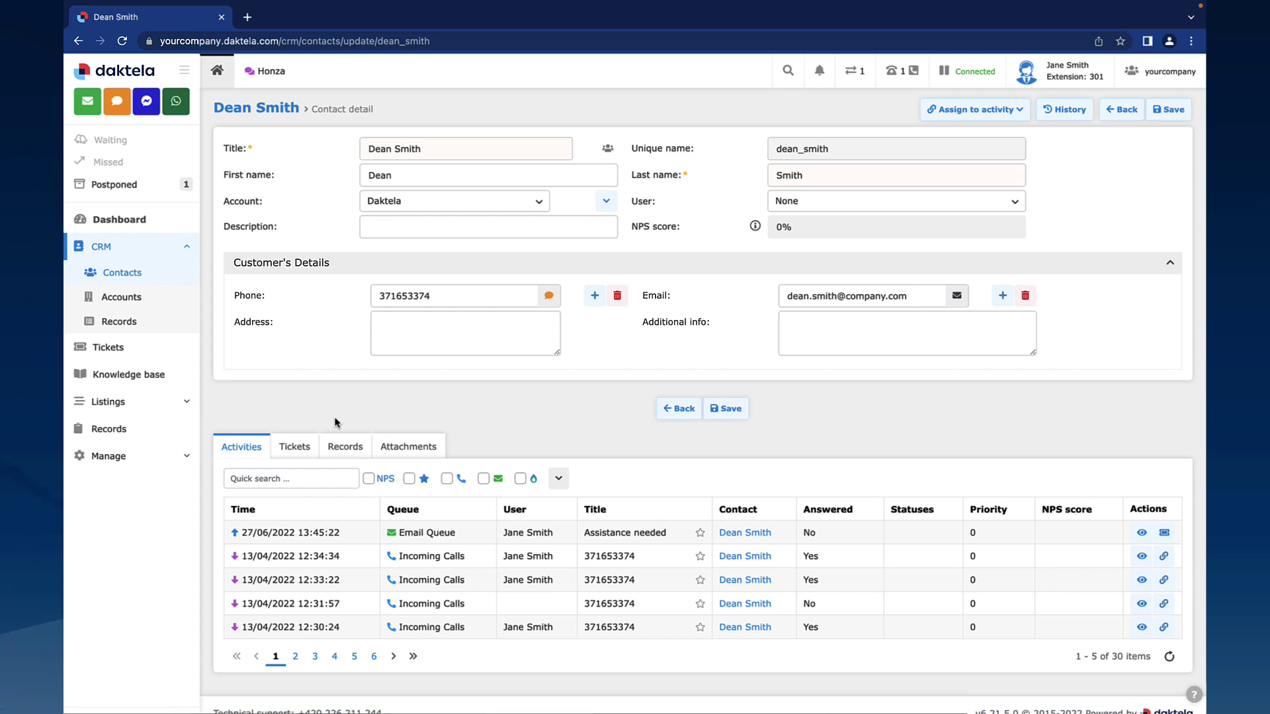
left_click(294, 447)
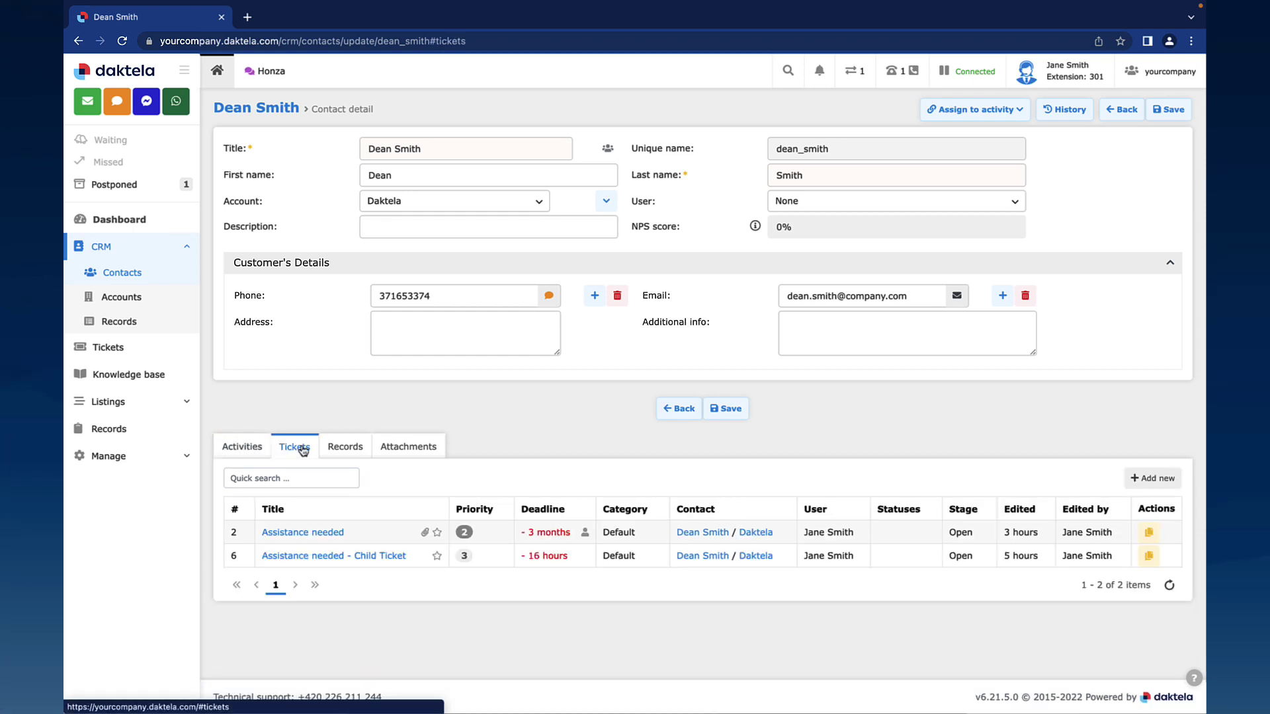
left_click(347, 447)
left_click(399, 447)
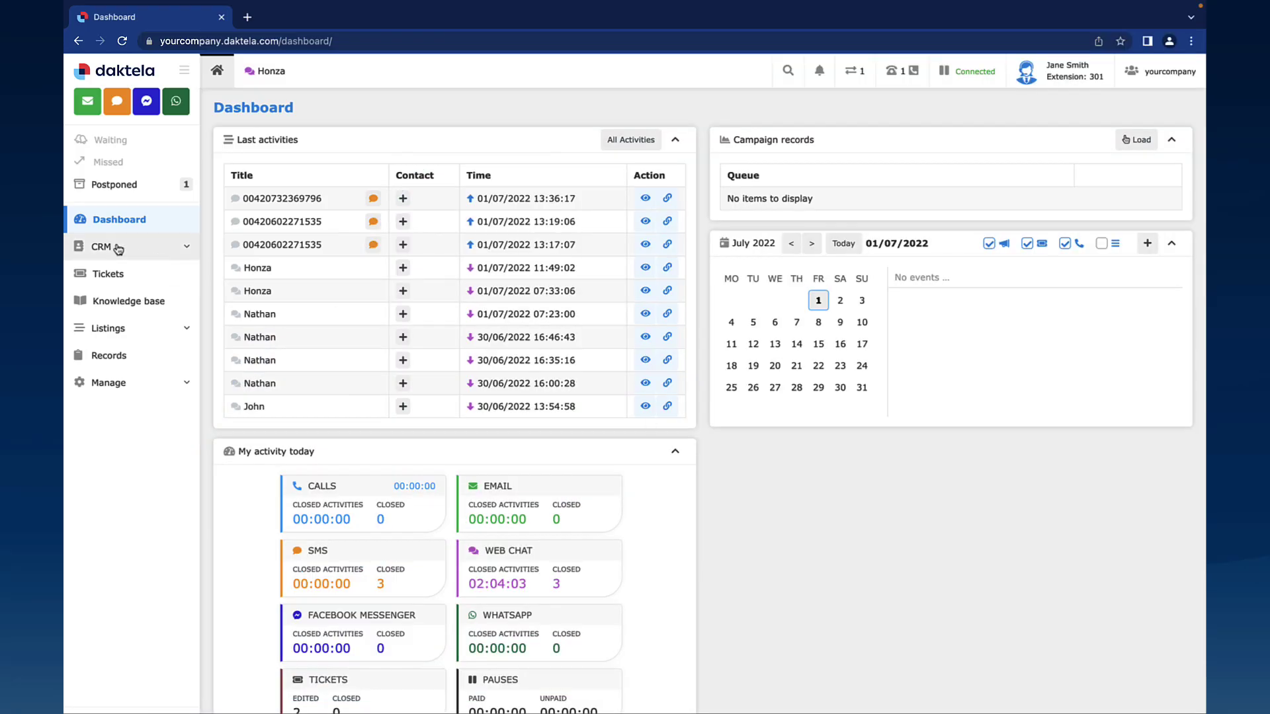
Open the accounts list and briefly select, then deselect, BTS Investments and Daktela.
left_click(118, 249)
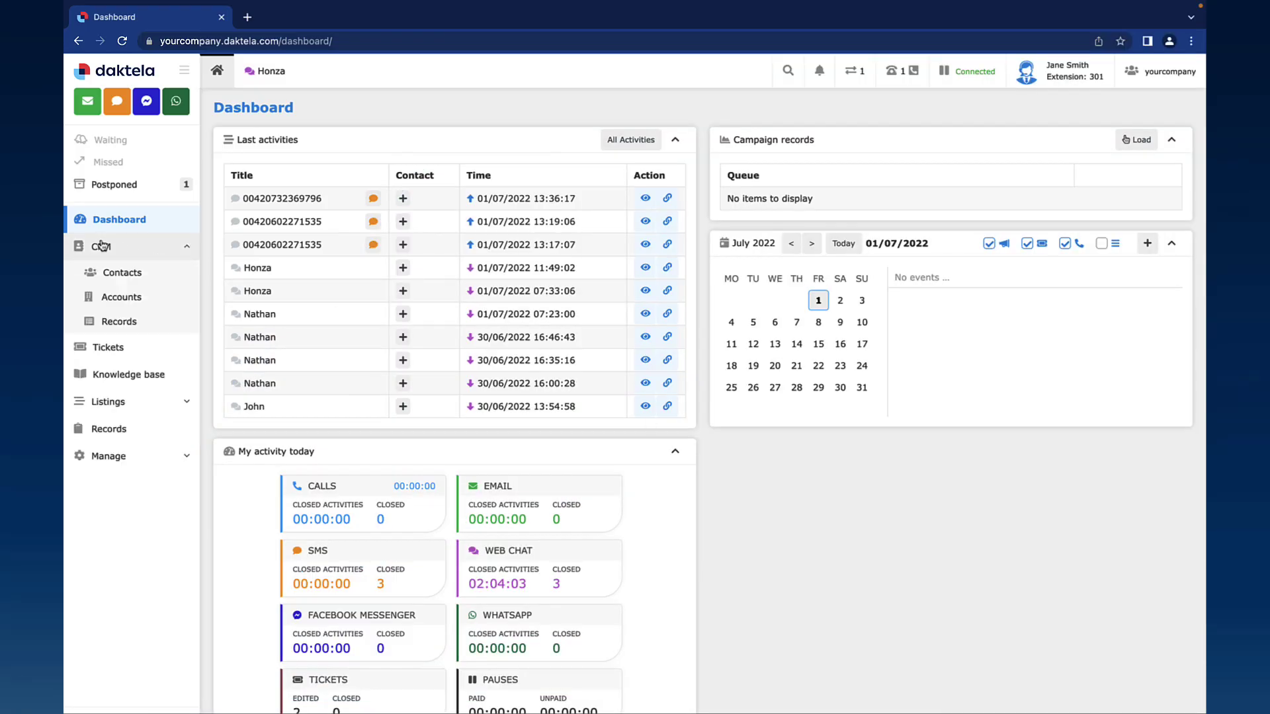
left_click(124, 296)
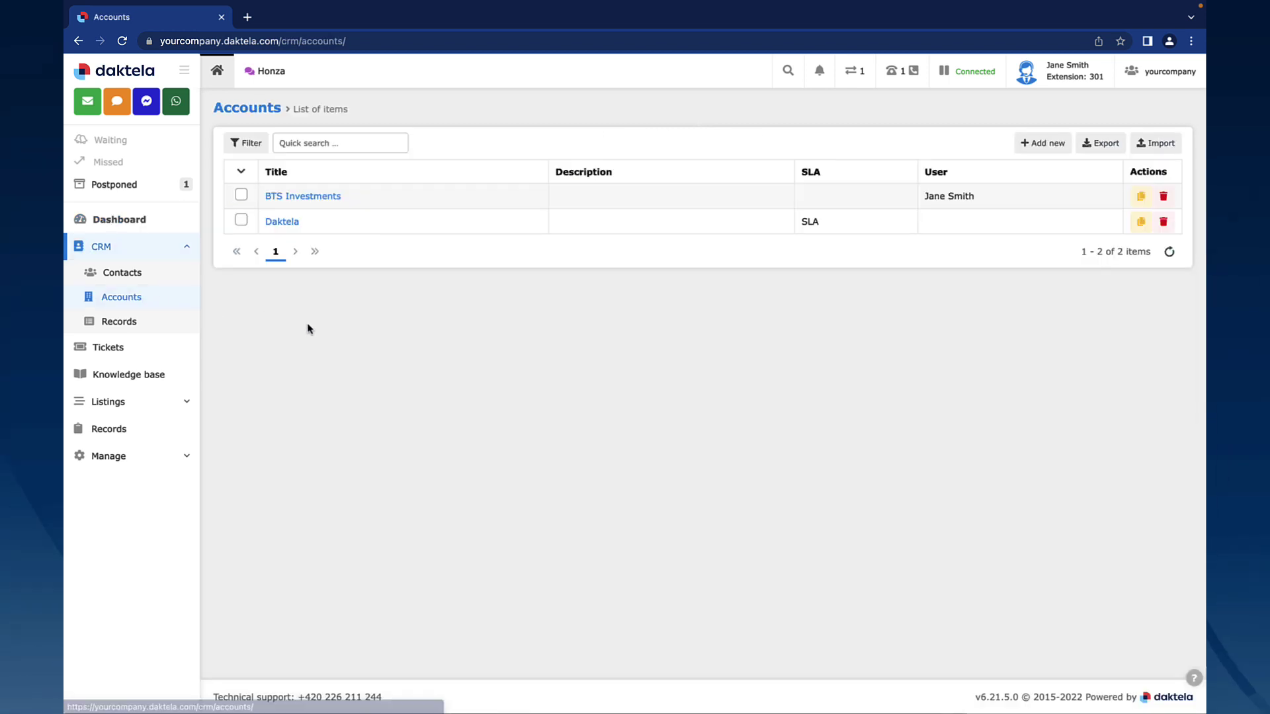
left_click(241, 196)
left_click(241, 222)
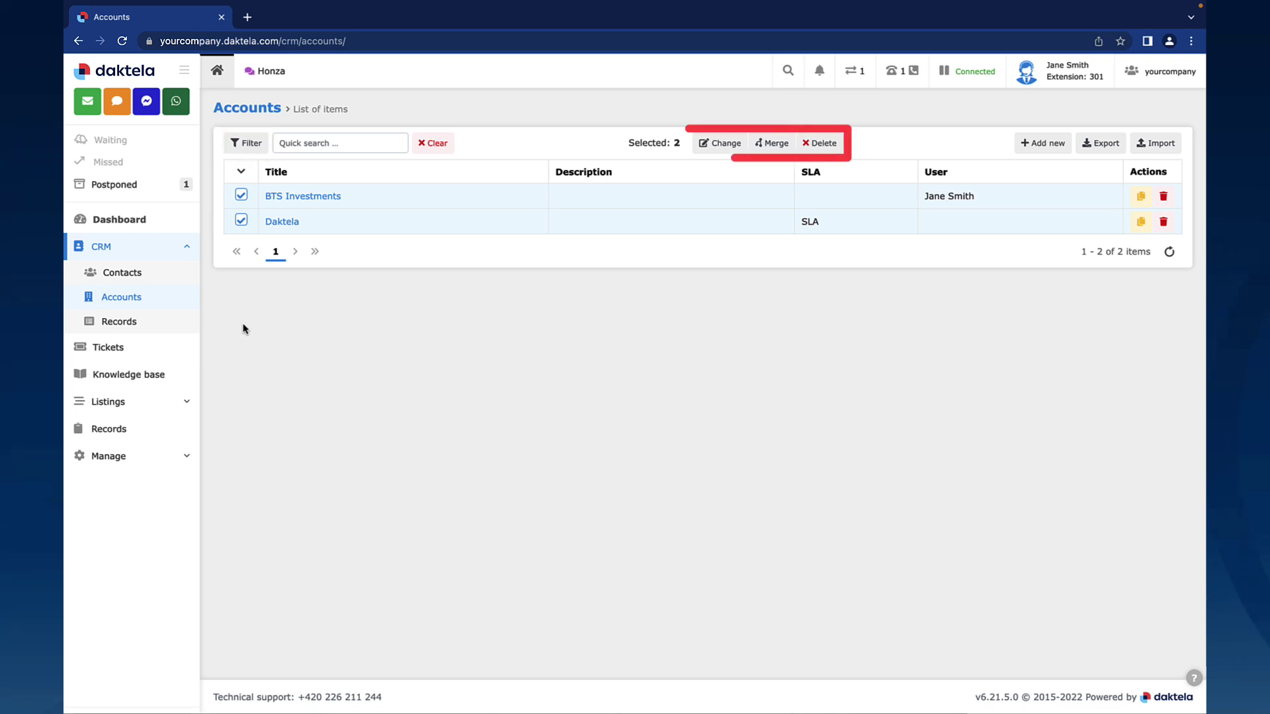
left_click(242, 196)
left_click(242, 221)
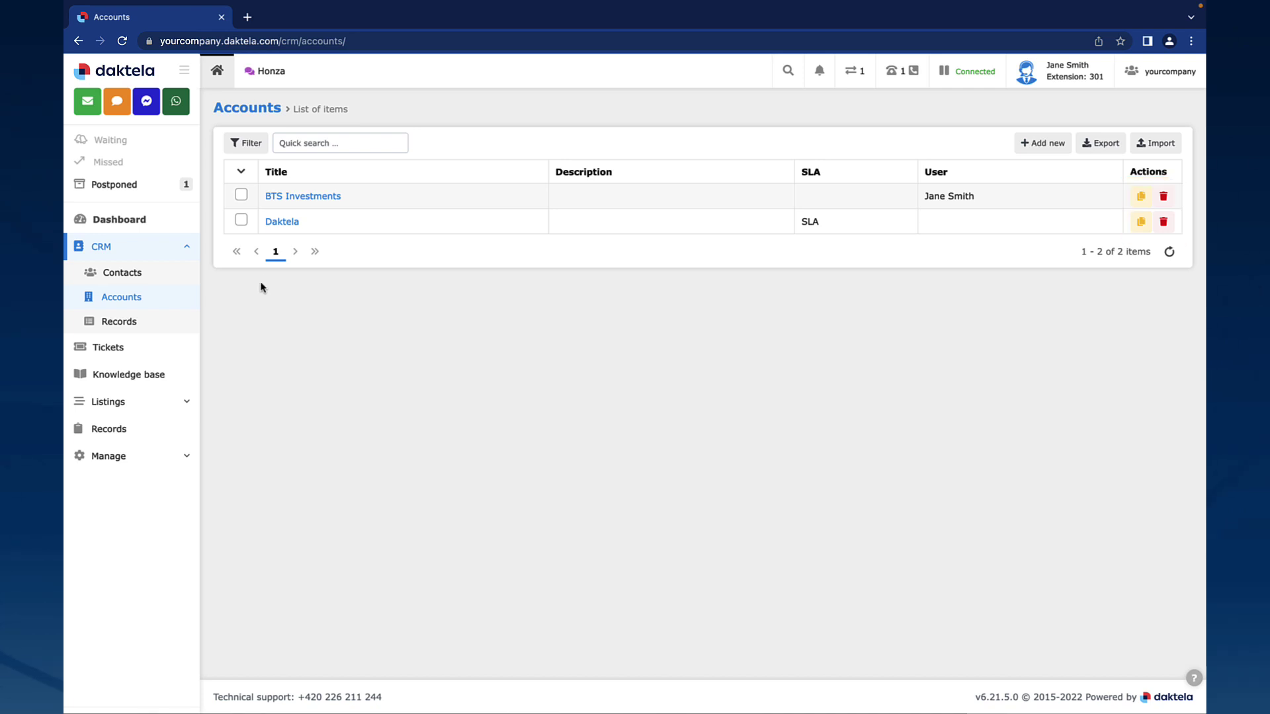
Open the Daktela account detail and review its tickets, records, contacts and attachments.
left_click(282, 221)
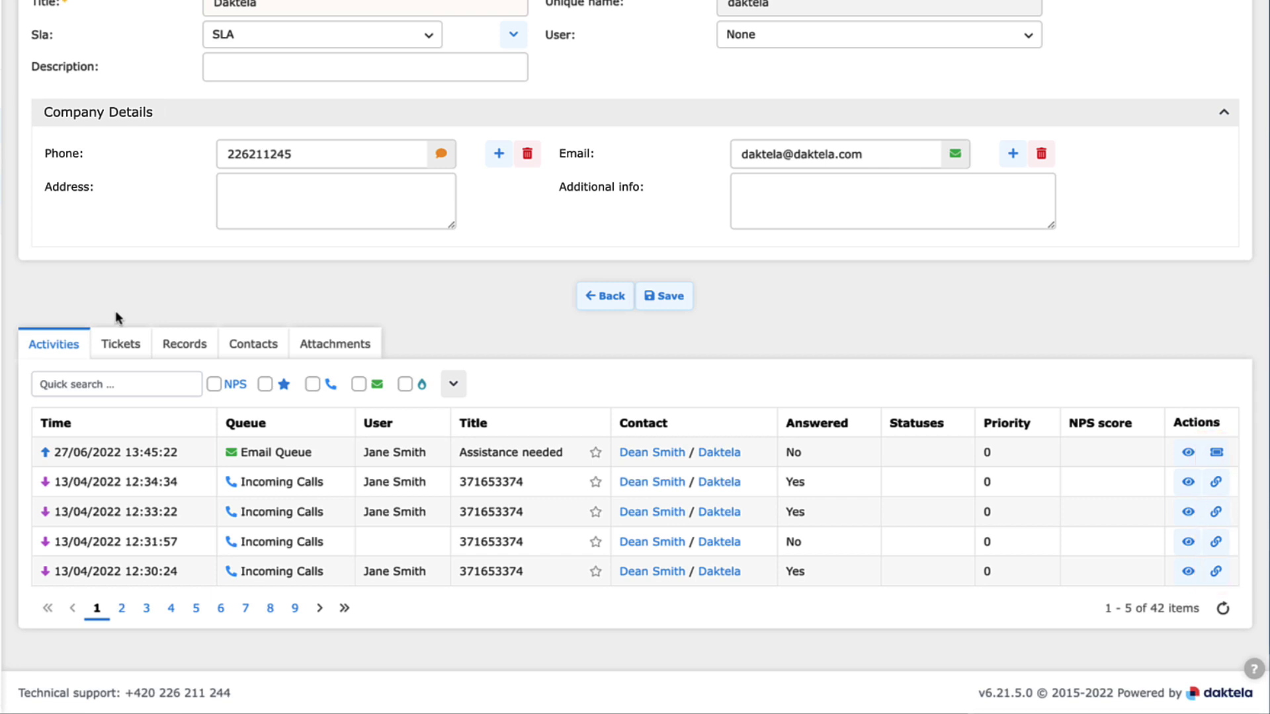
left_click(120, 343)
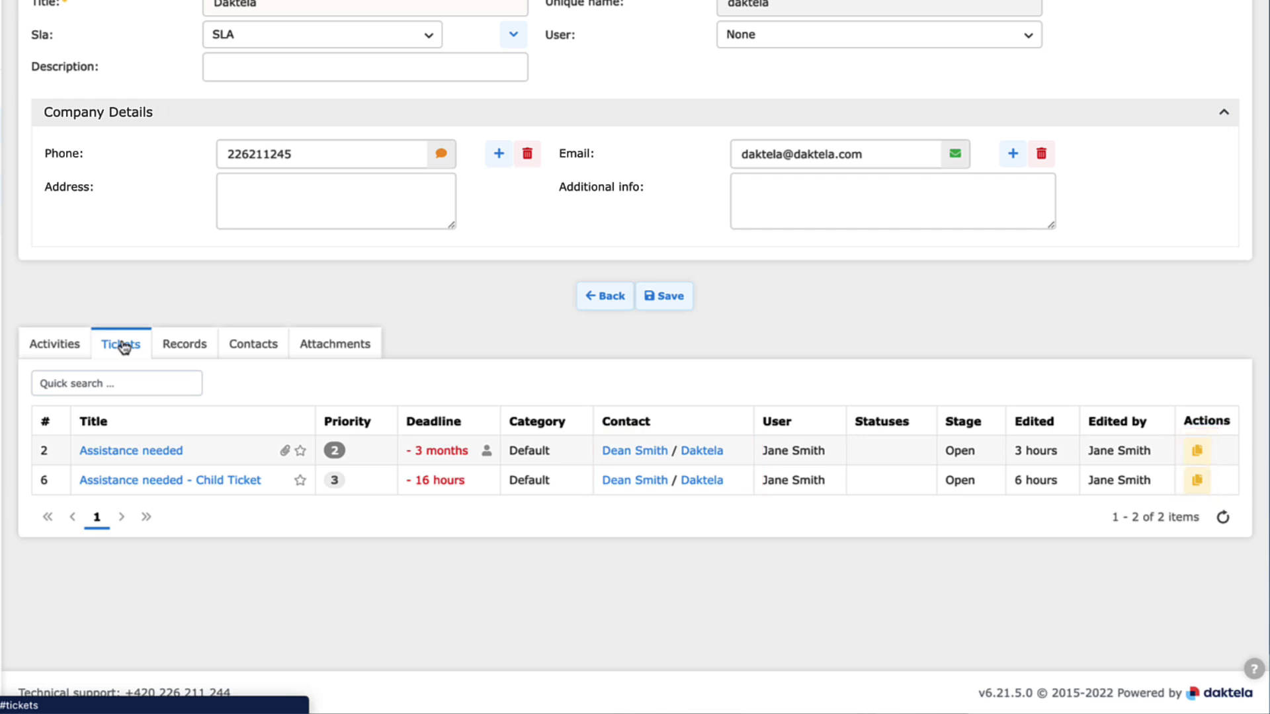
left_click(184, 343)
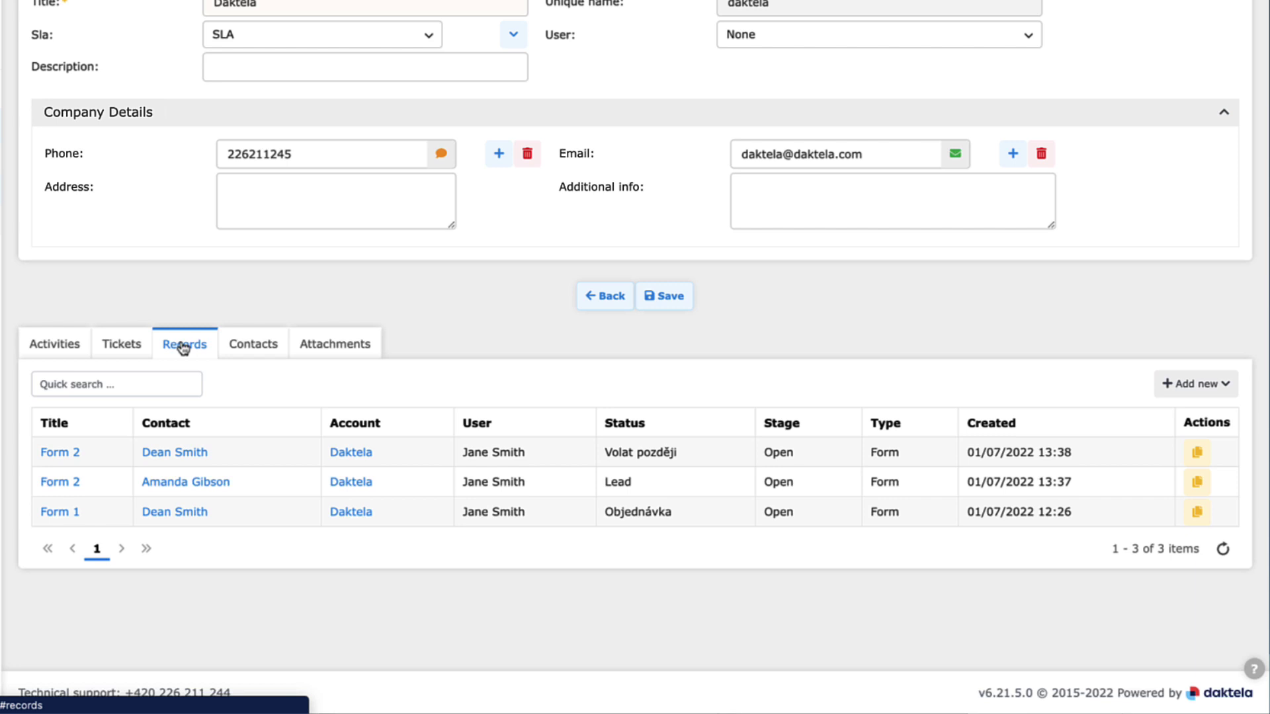
left_click(254, 344)
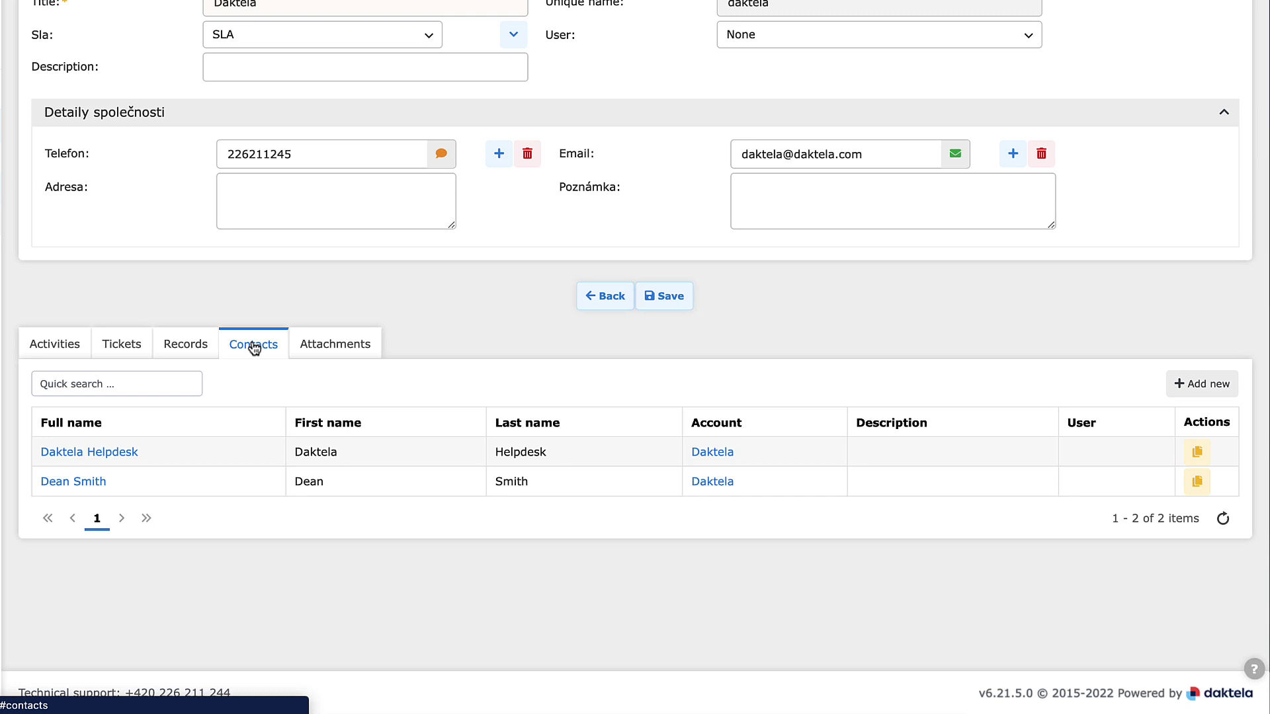
left_click(329, 345)
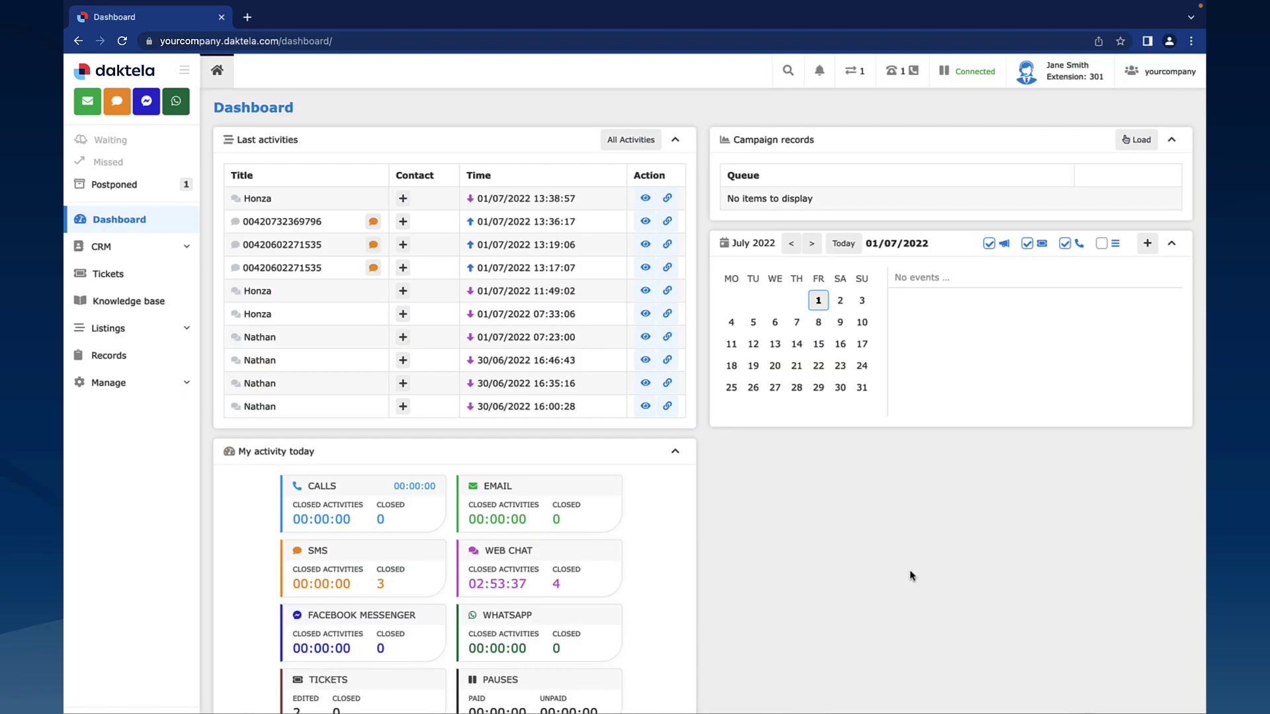
left_click(160, 248)
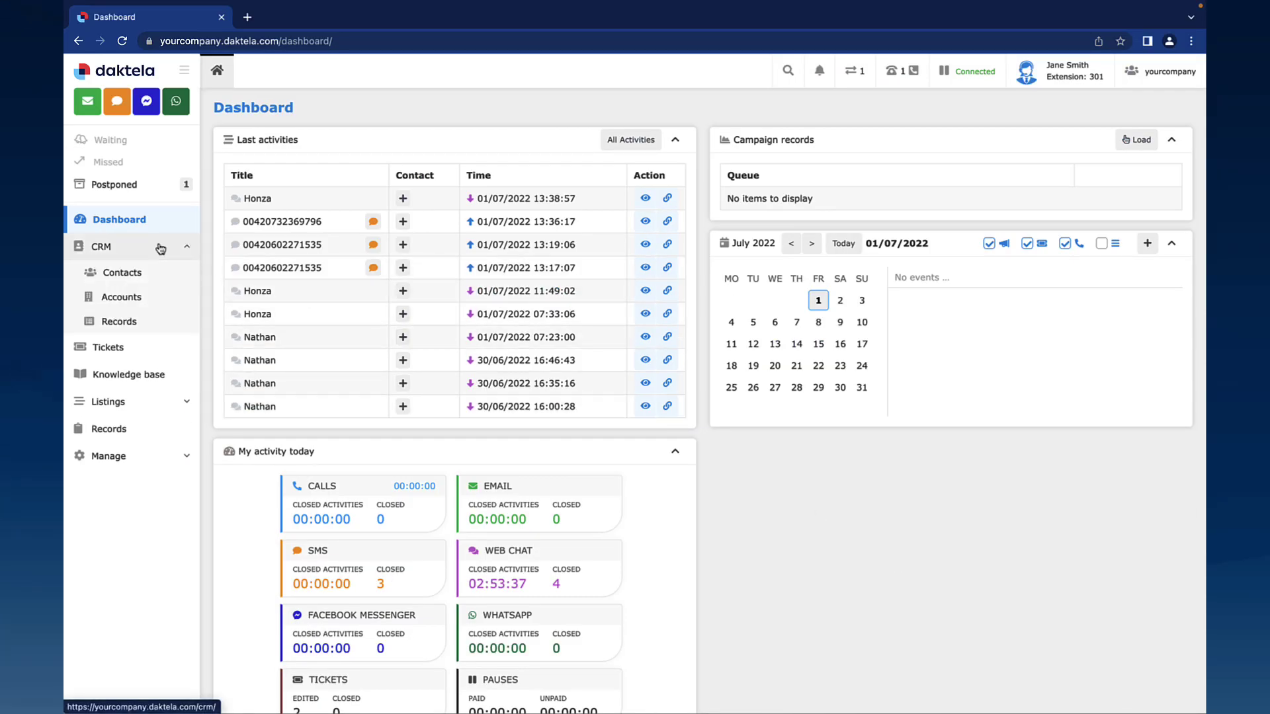
left_click(139, 274)
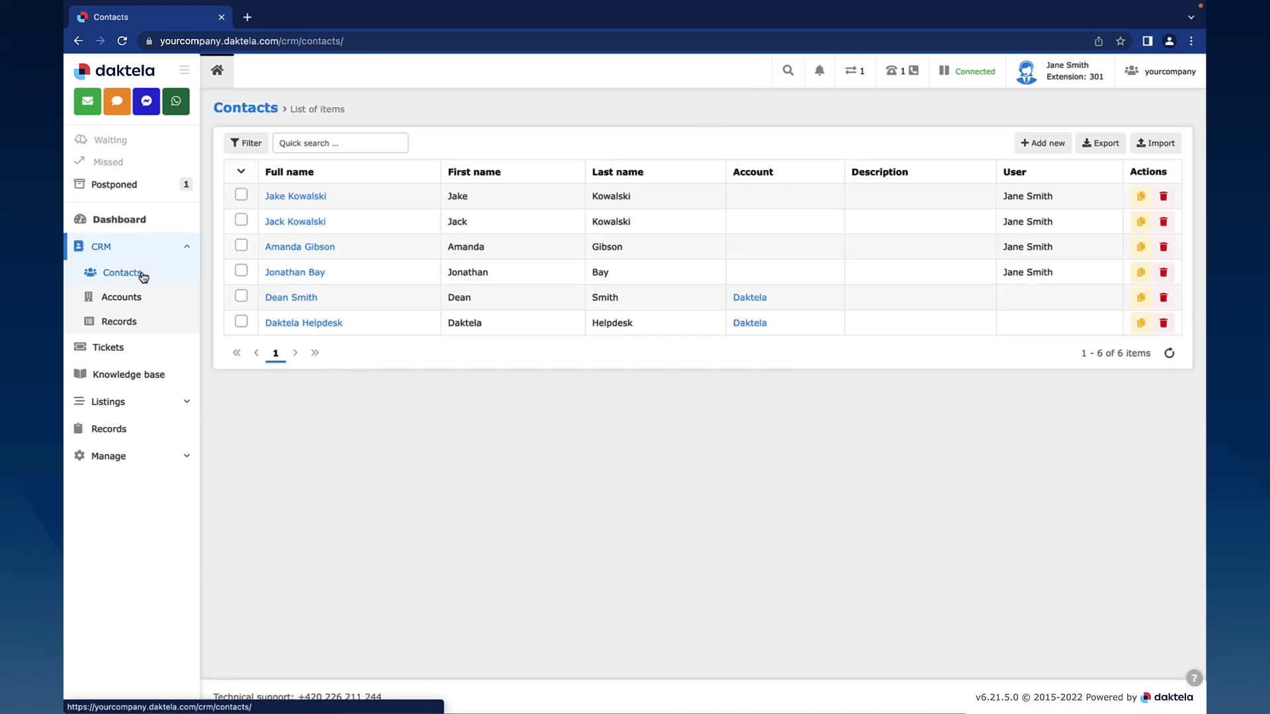
left_click(241, 196)
left_click(242, 221)
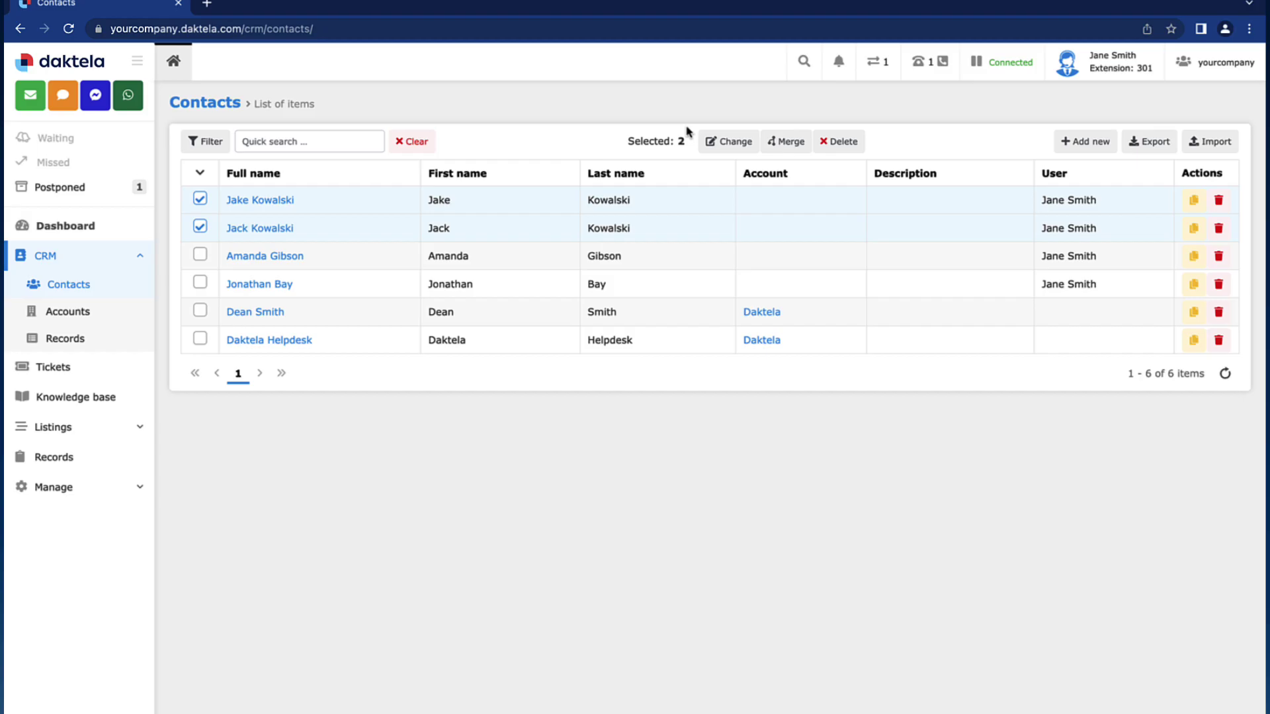
left_click(771, 143)
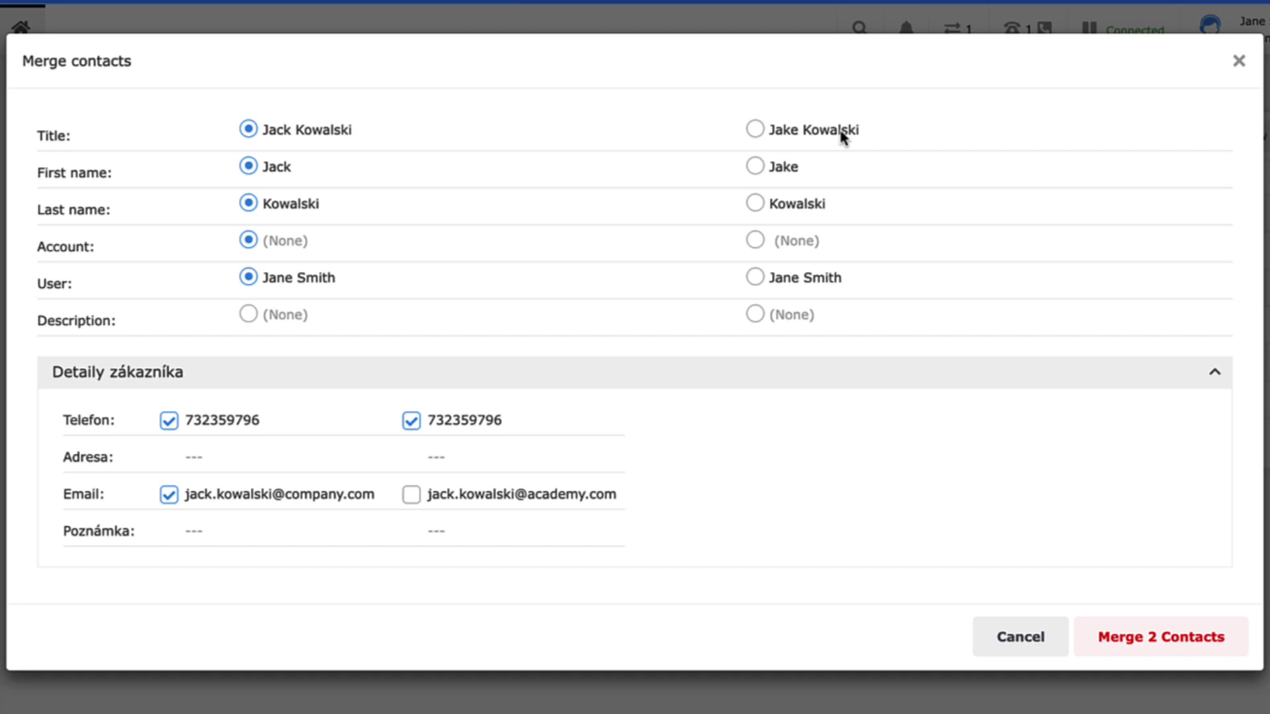
left_click(755, 129)
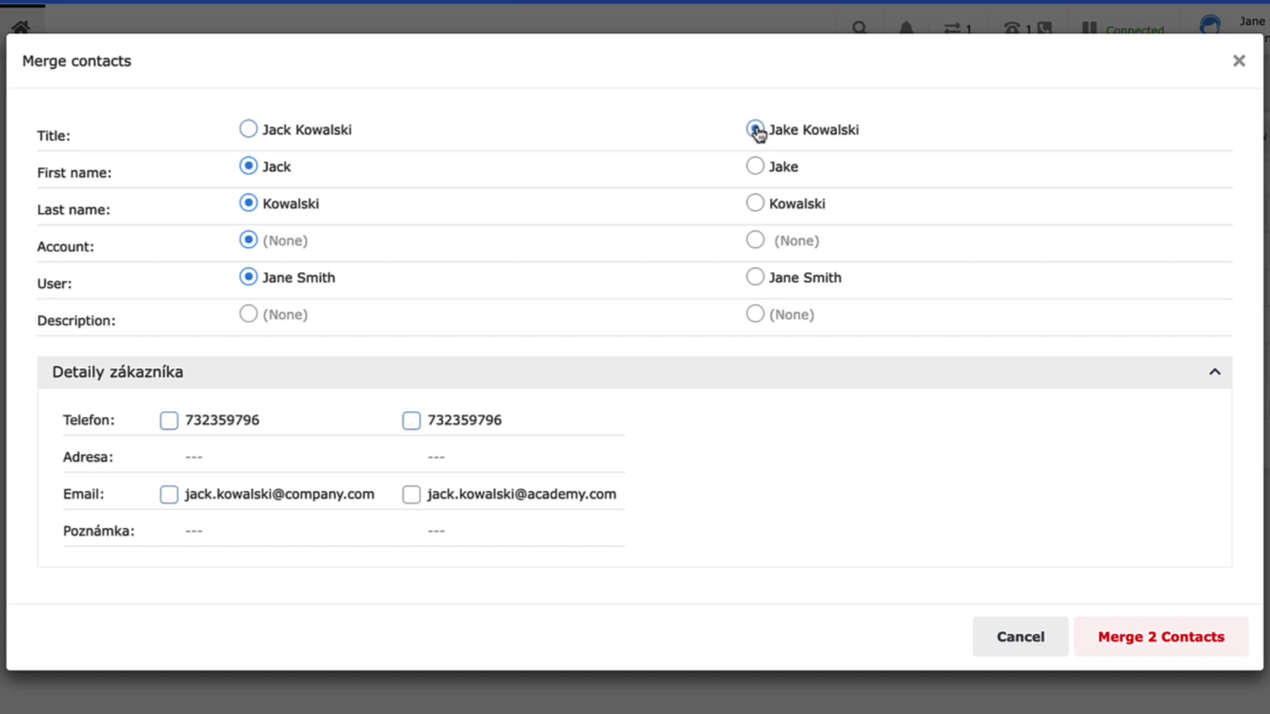
left_click(754, 166)
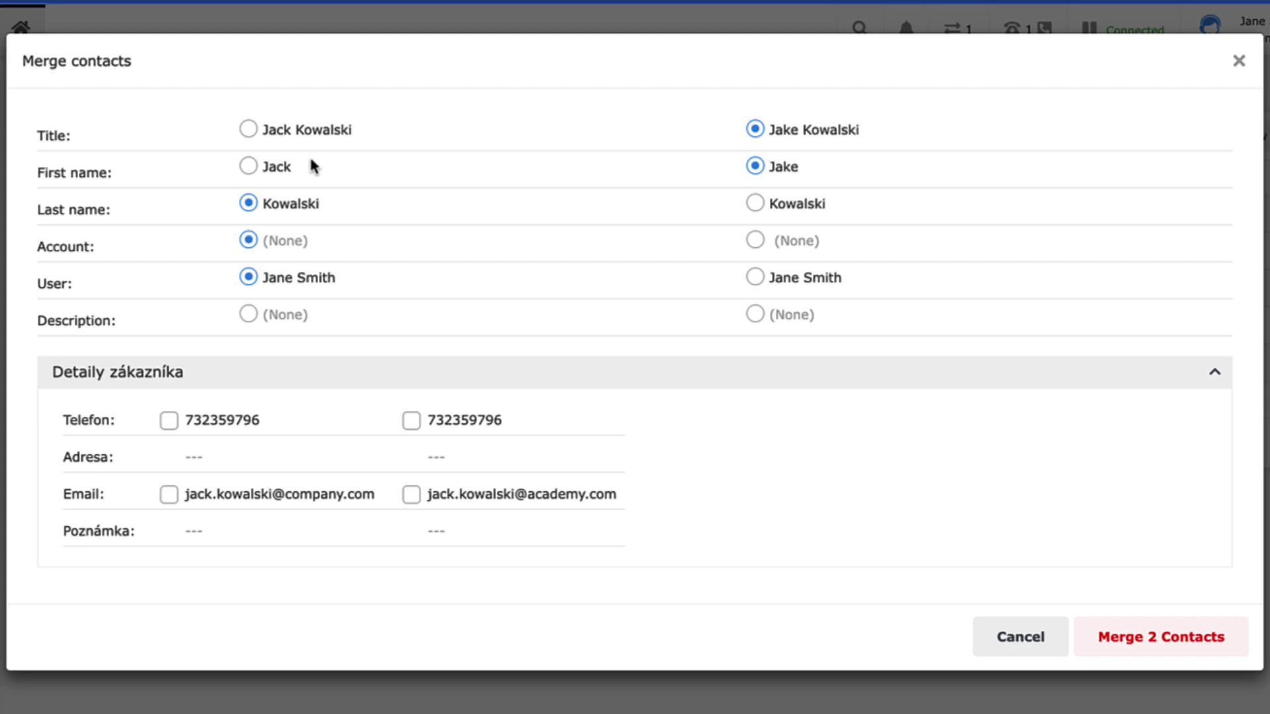
left_click(250, 167)
left_click(249, 131)
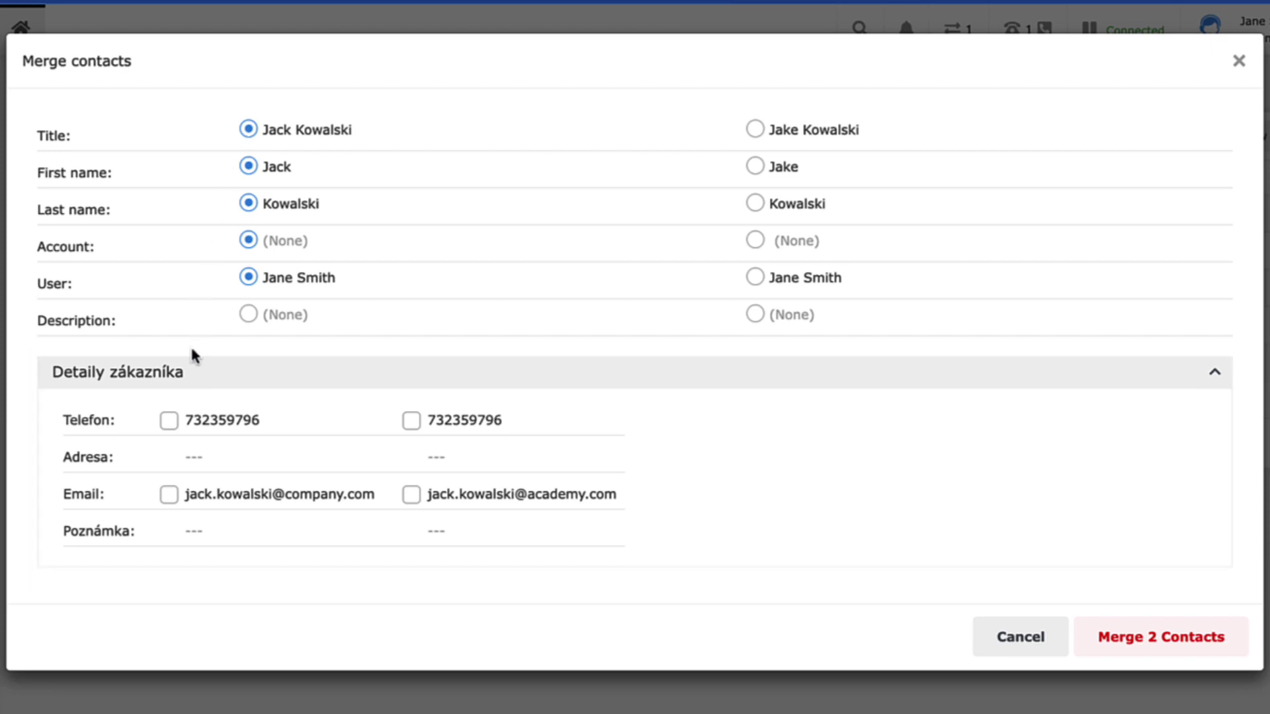
left_click(169, 422)
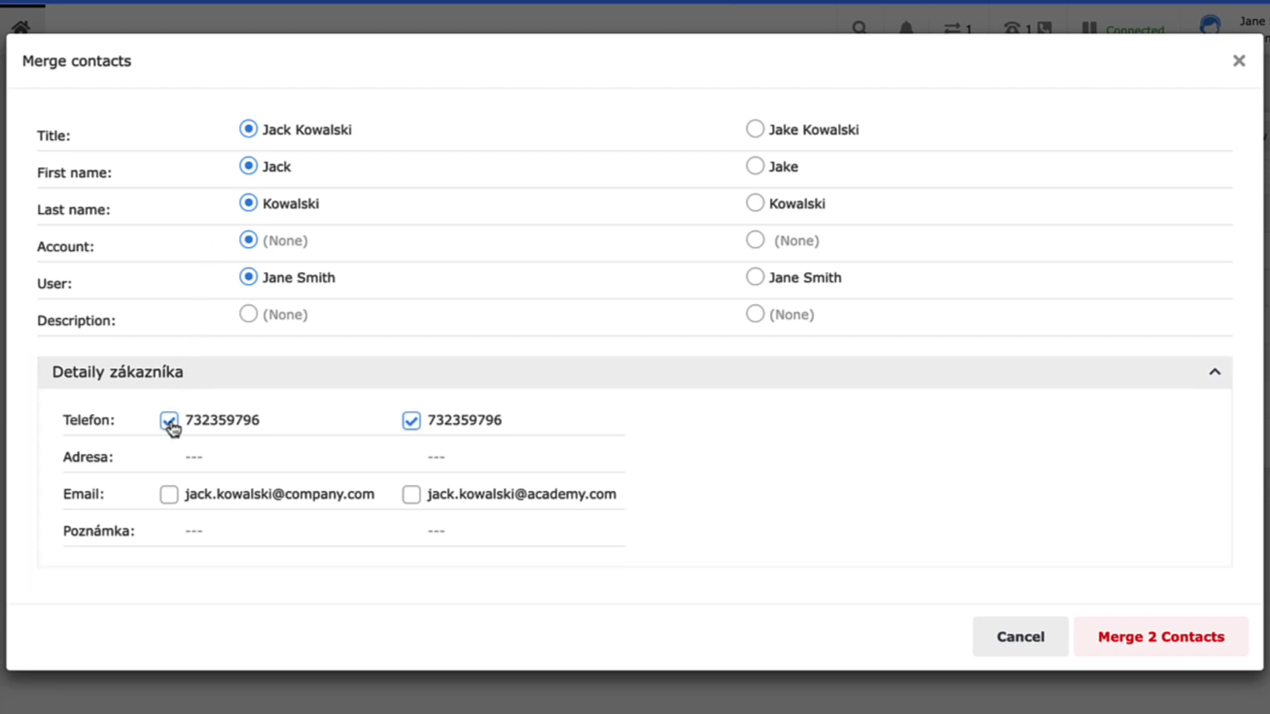
left_click(169, 494)
left_click(411, 494)
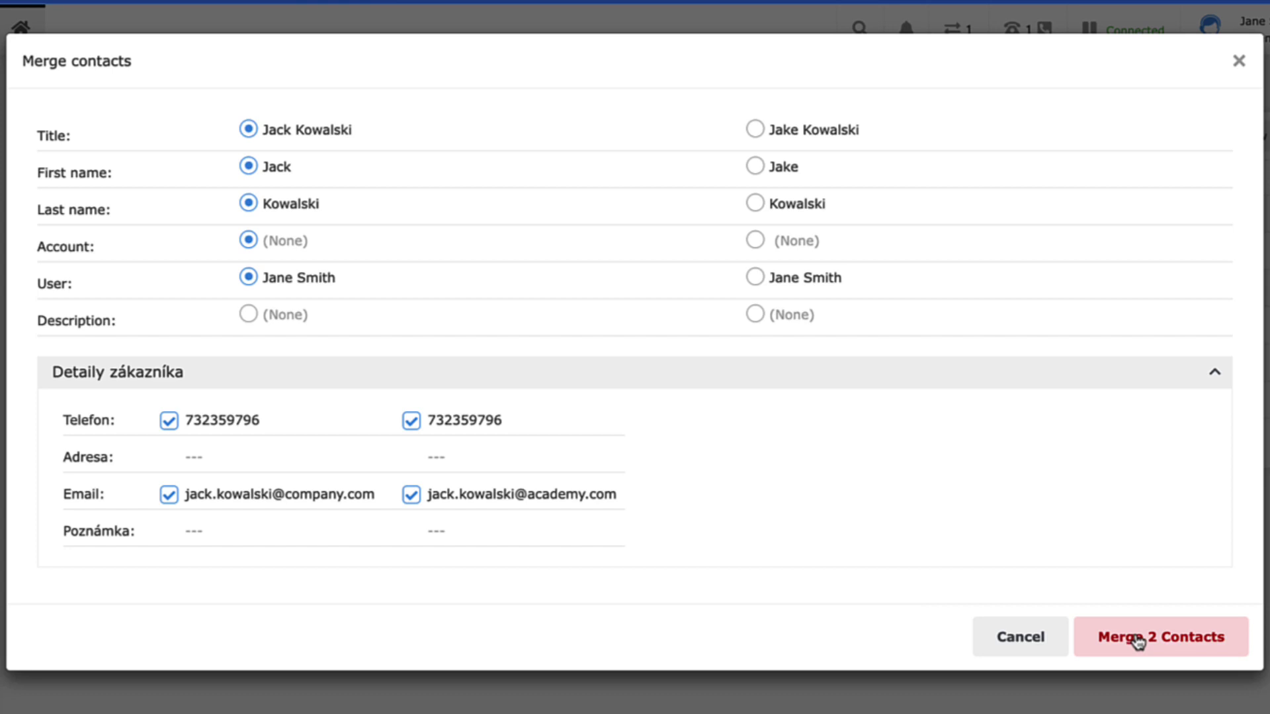
left_click(1138, 639)
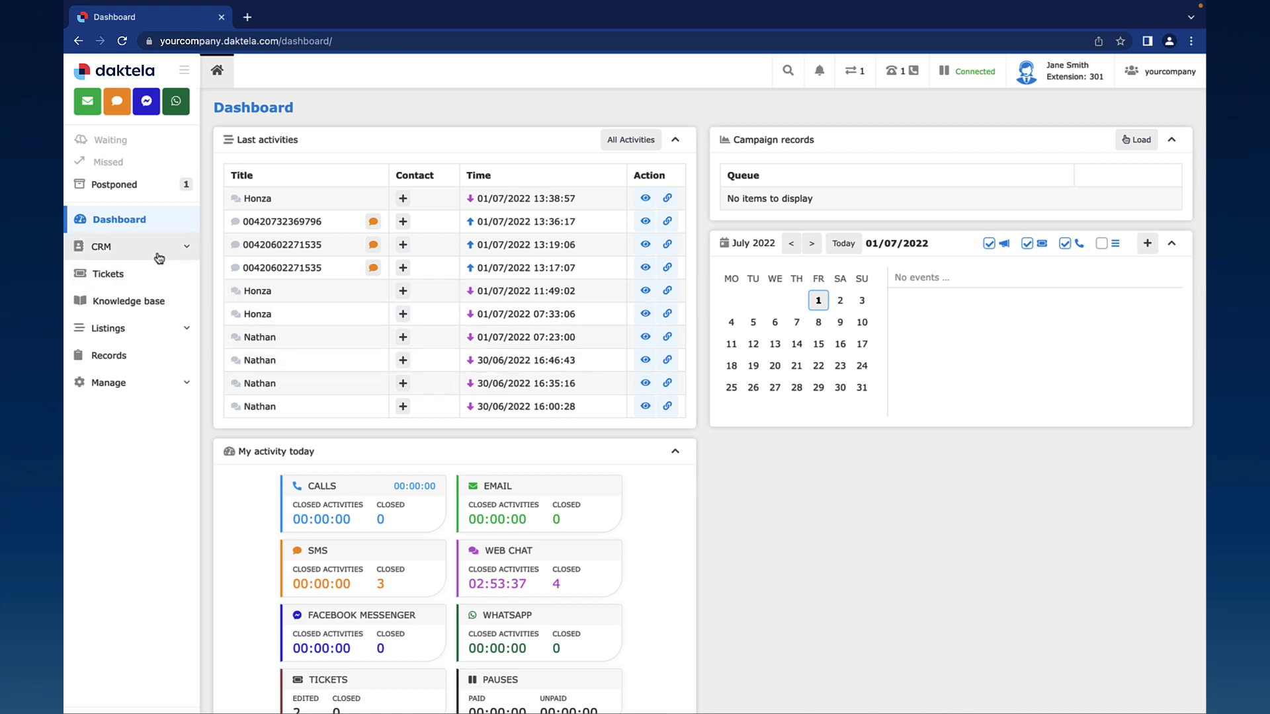
Open the CRM records list, briefly select both Form 2 records, then open Form 1's details.
left_click(129, 246)
left_click(119, 322)
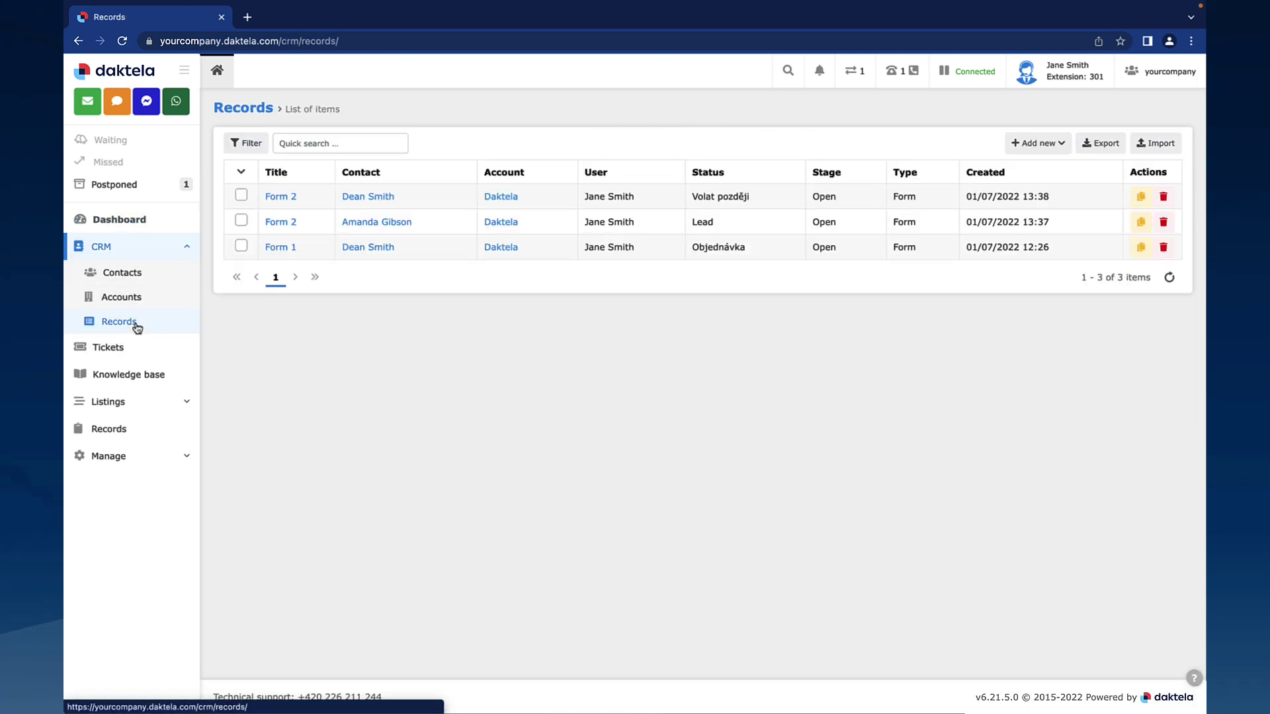
left_click(240, 197)
left_click(241, 220)
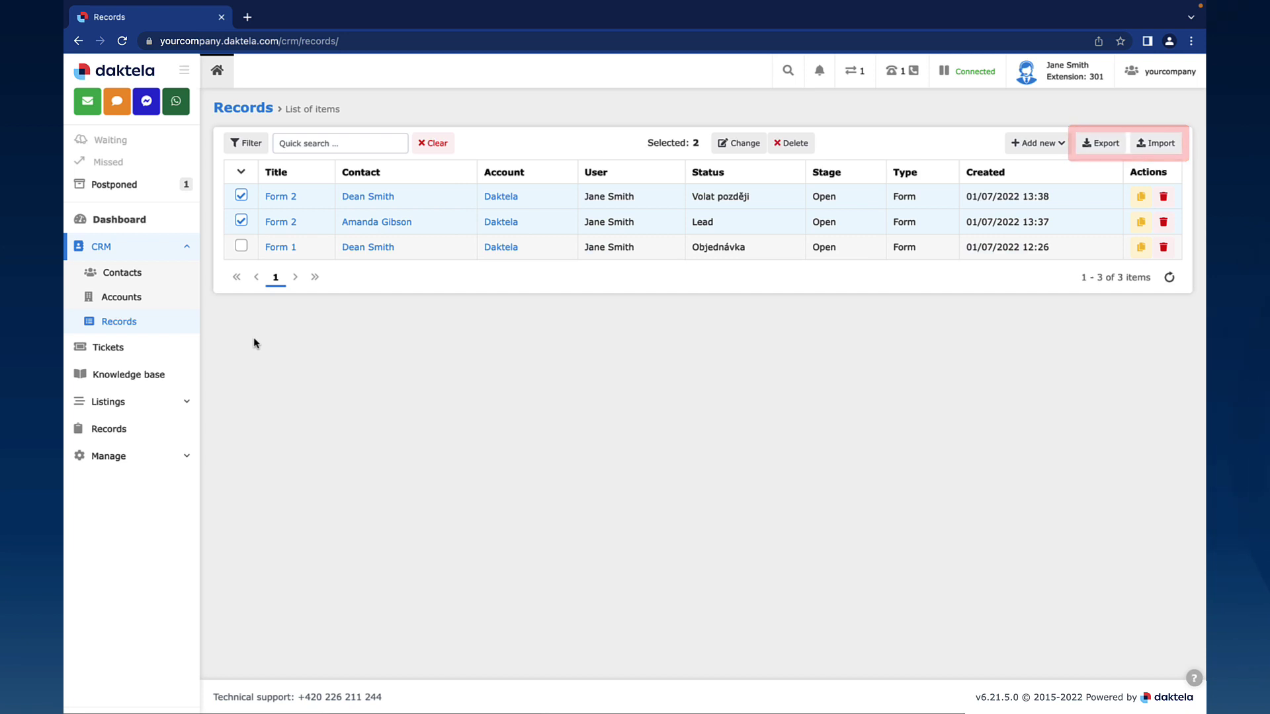
left_click(241, 196)
left_click(240, 222)
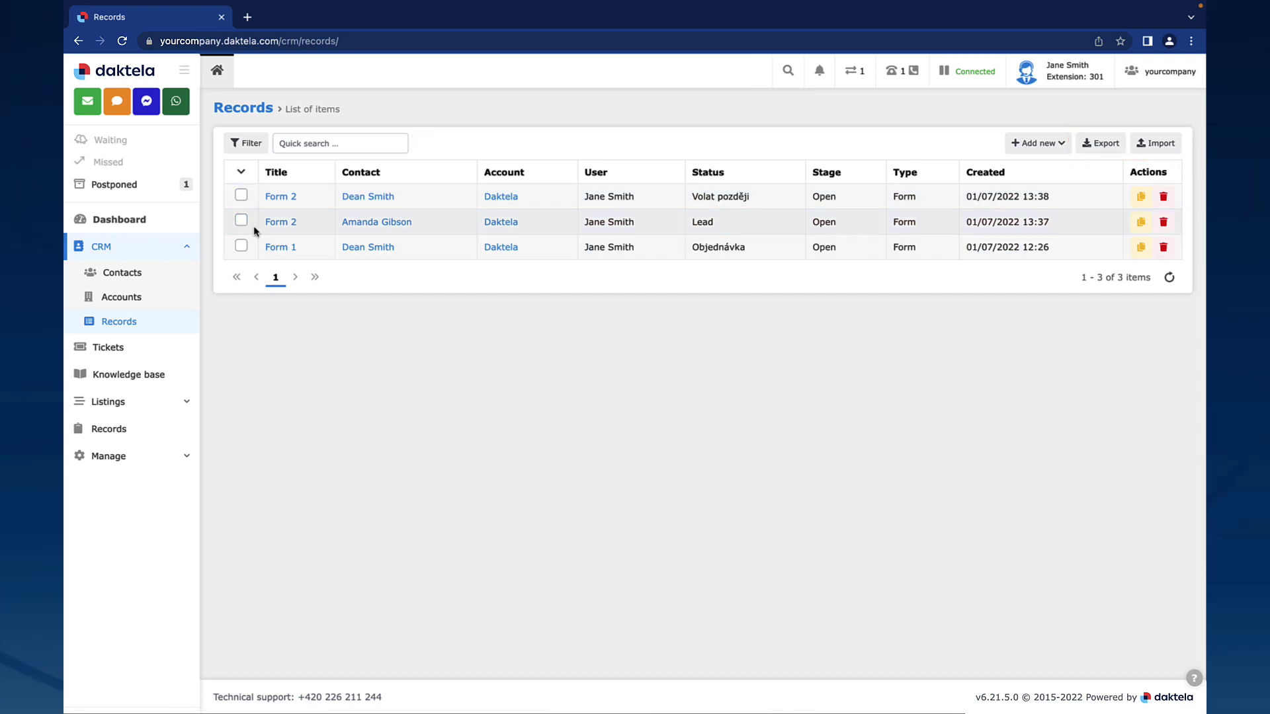
left_click(279, 246)
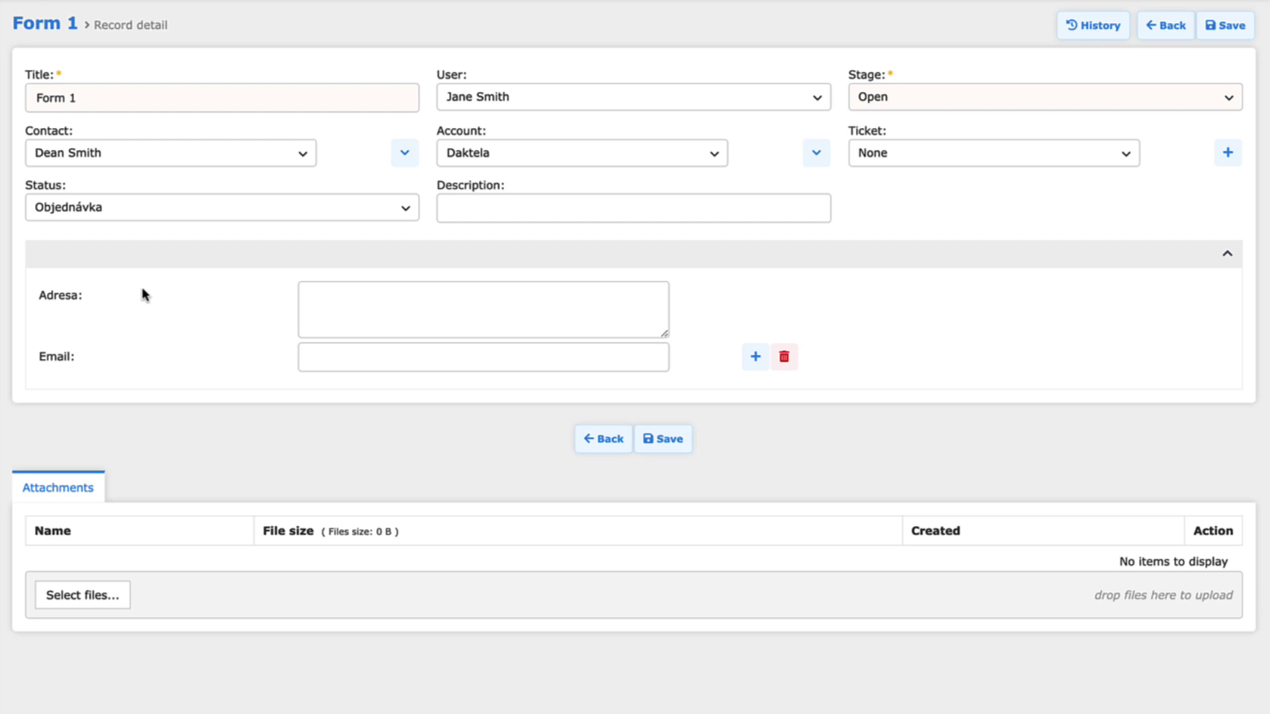
left_click(404, 153)
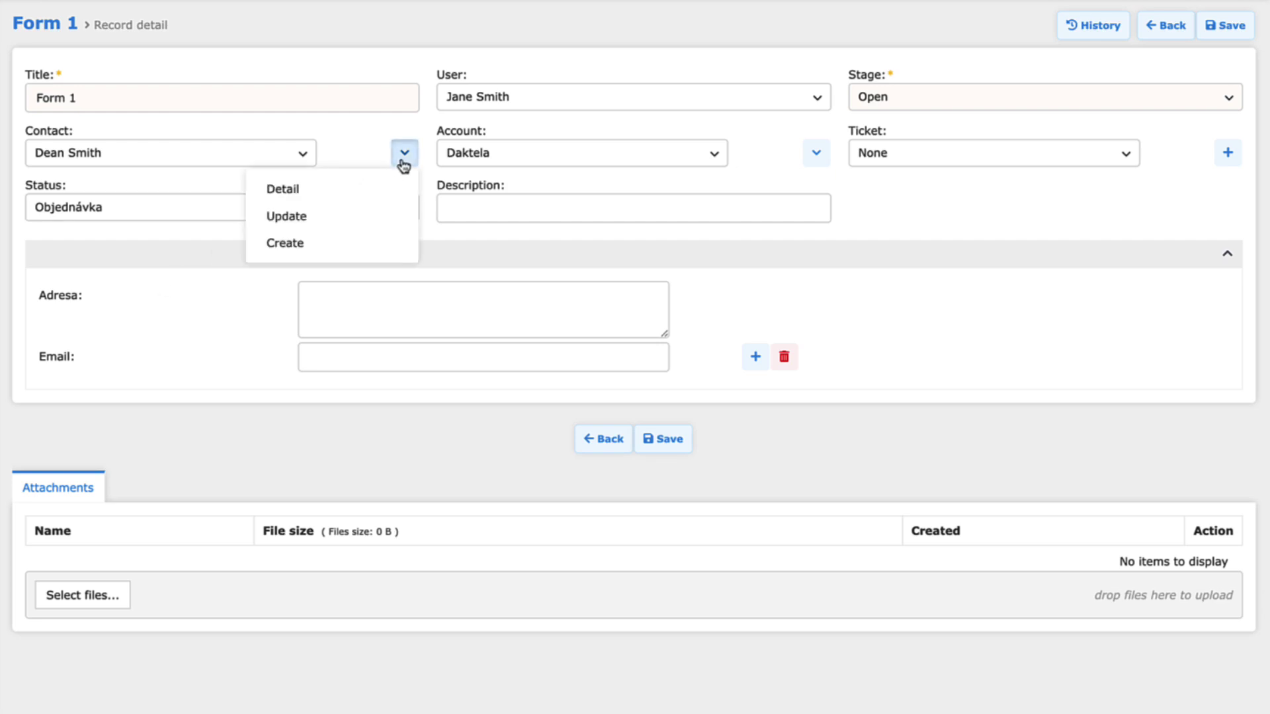
left_click(404, 157)
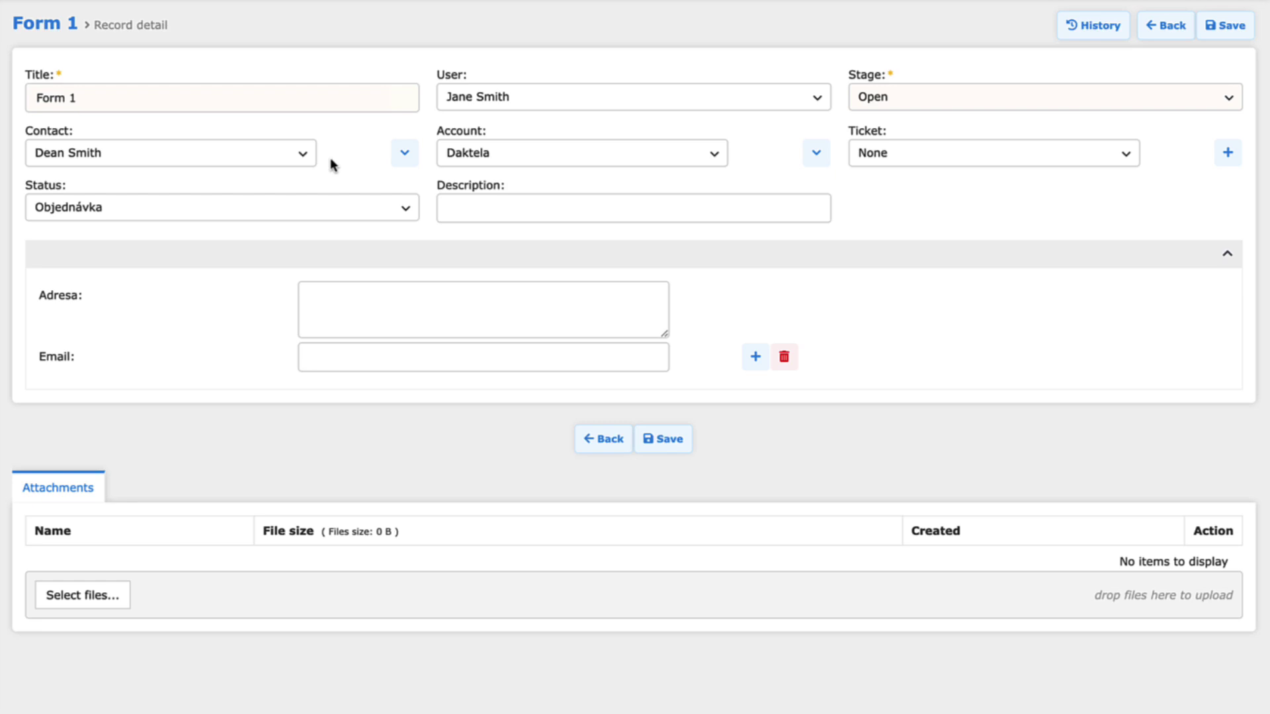
left_click(303, 155)
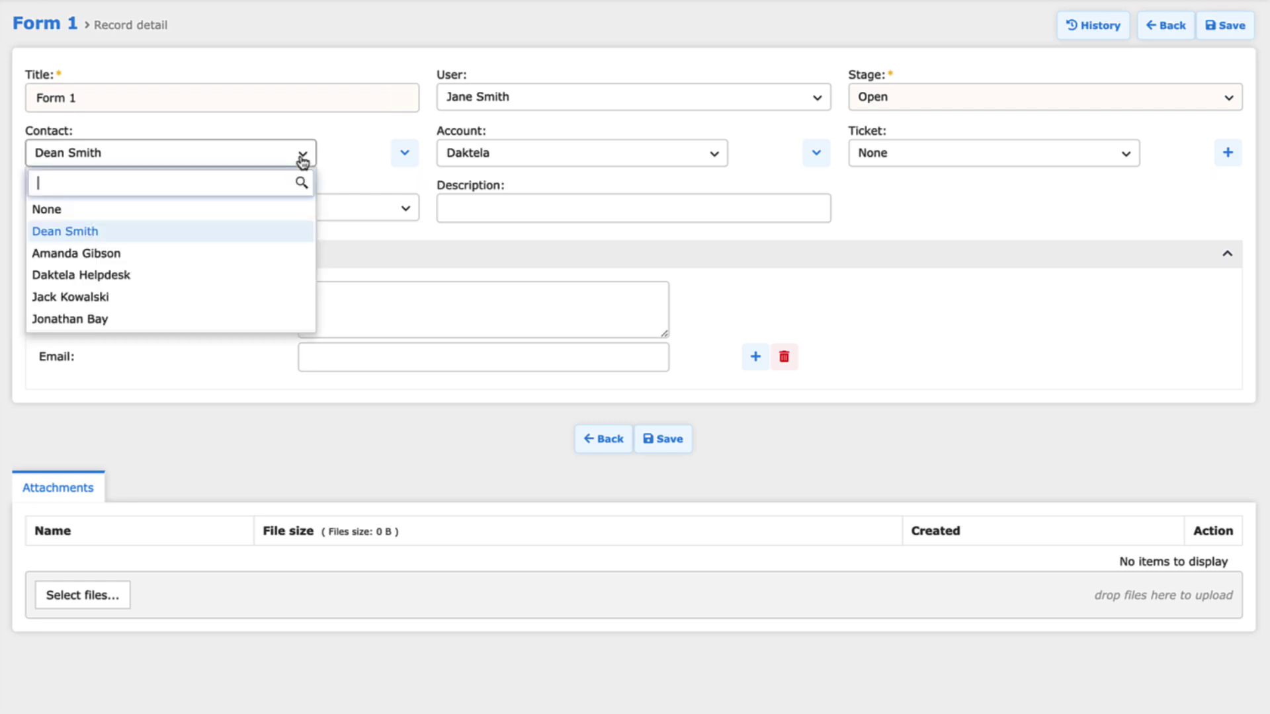
left_click(283, 209)
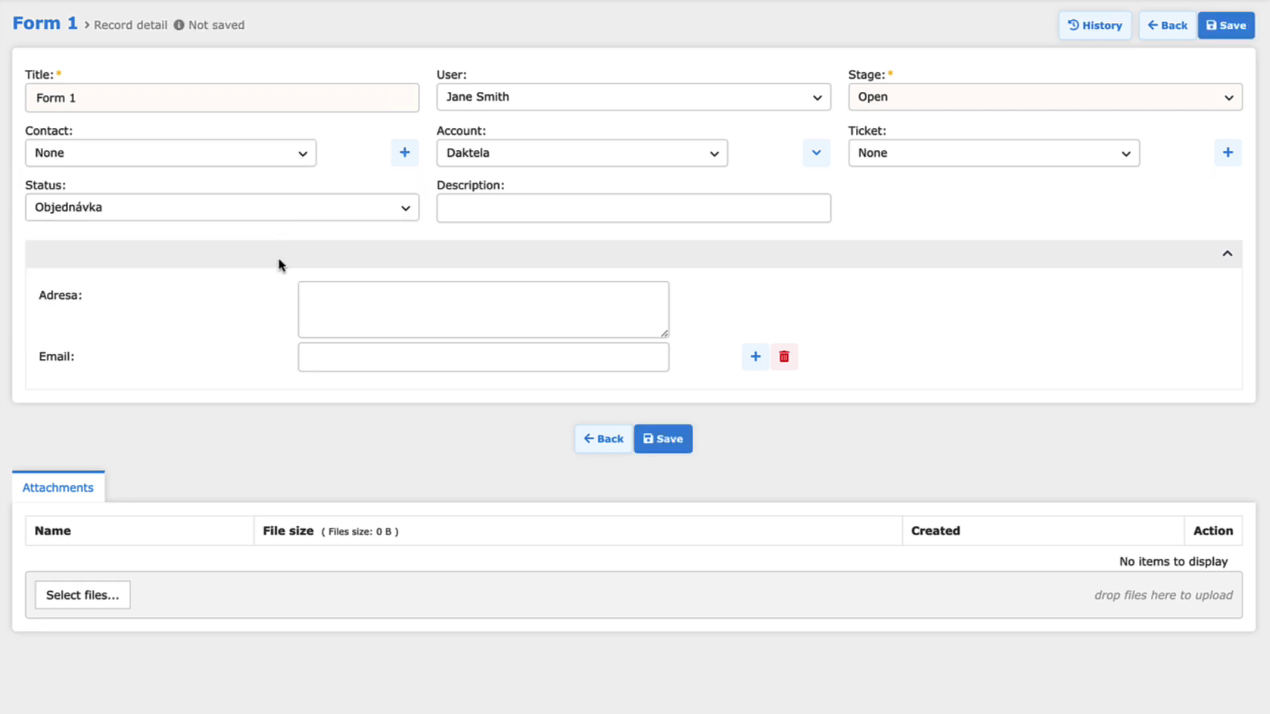